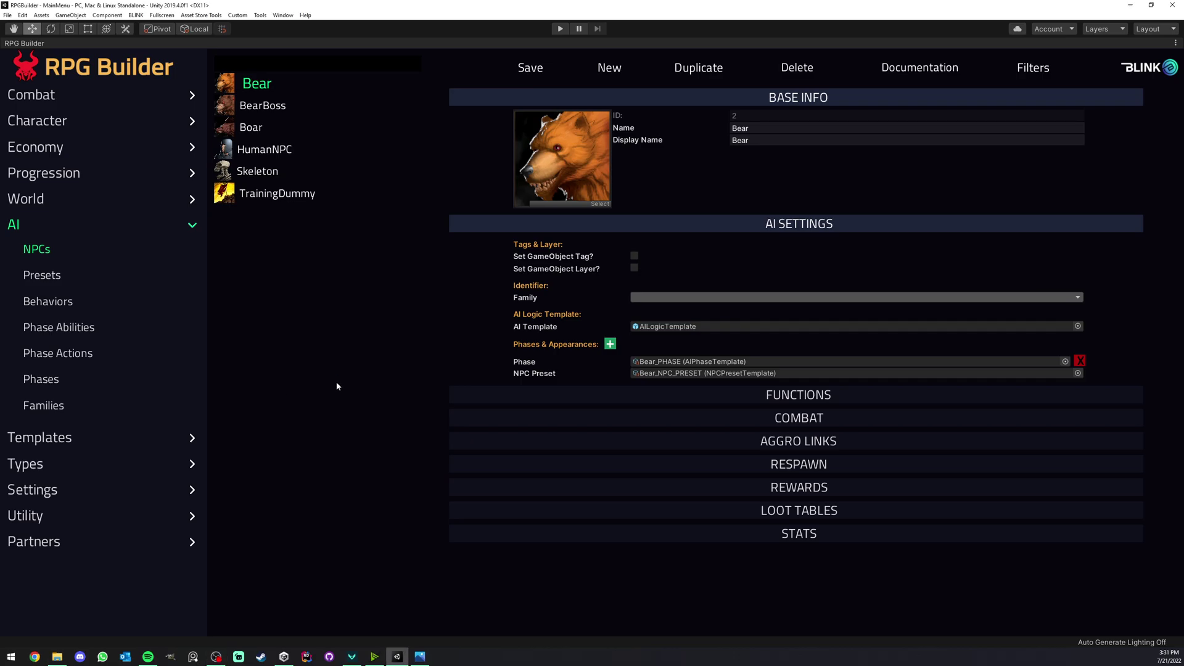
Step: Look through the AI presets, behaviors, phase abilities, phase actions and phases, ending on the Bear NPC's settings
left_click(55, 275)
left_click(47, 303)
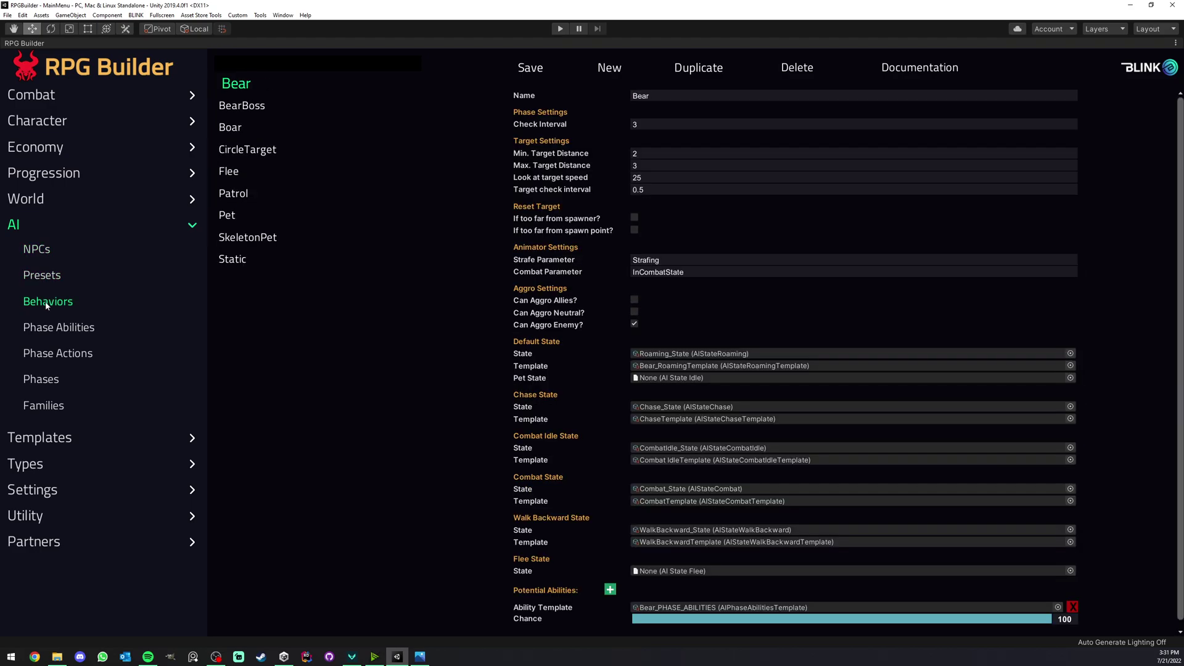
left_click(56, 327)
left_click(55, 353)
left_click(45, 380)
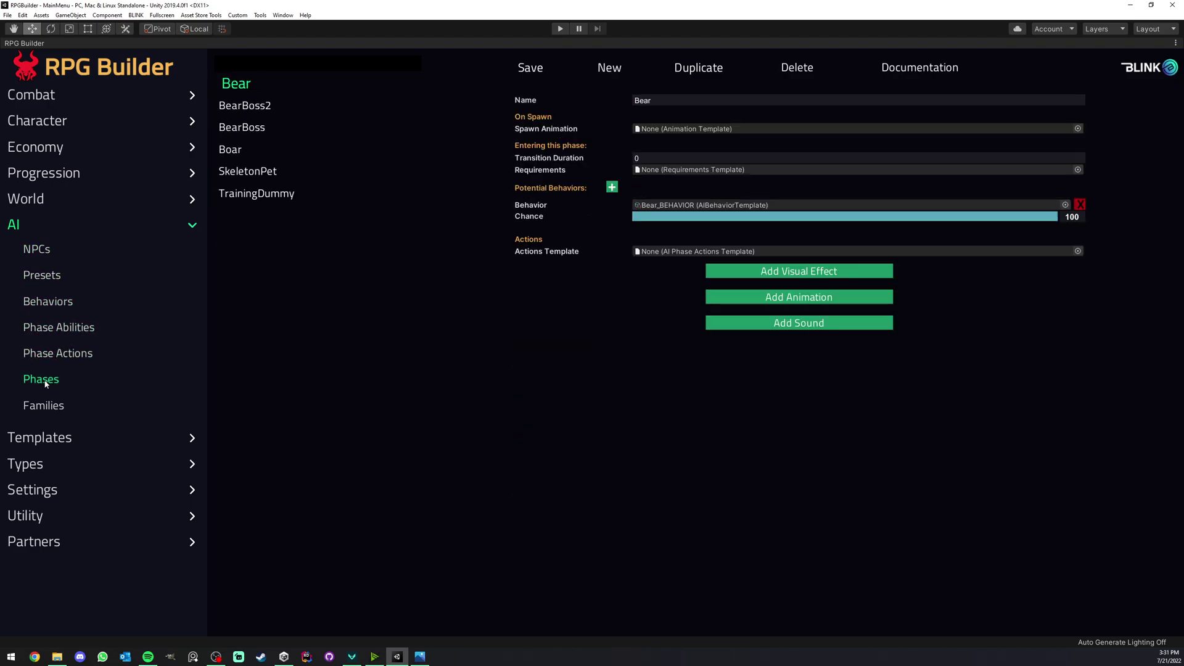
left_click(47, 253)
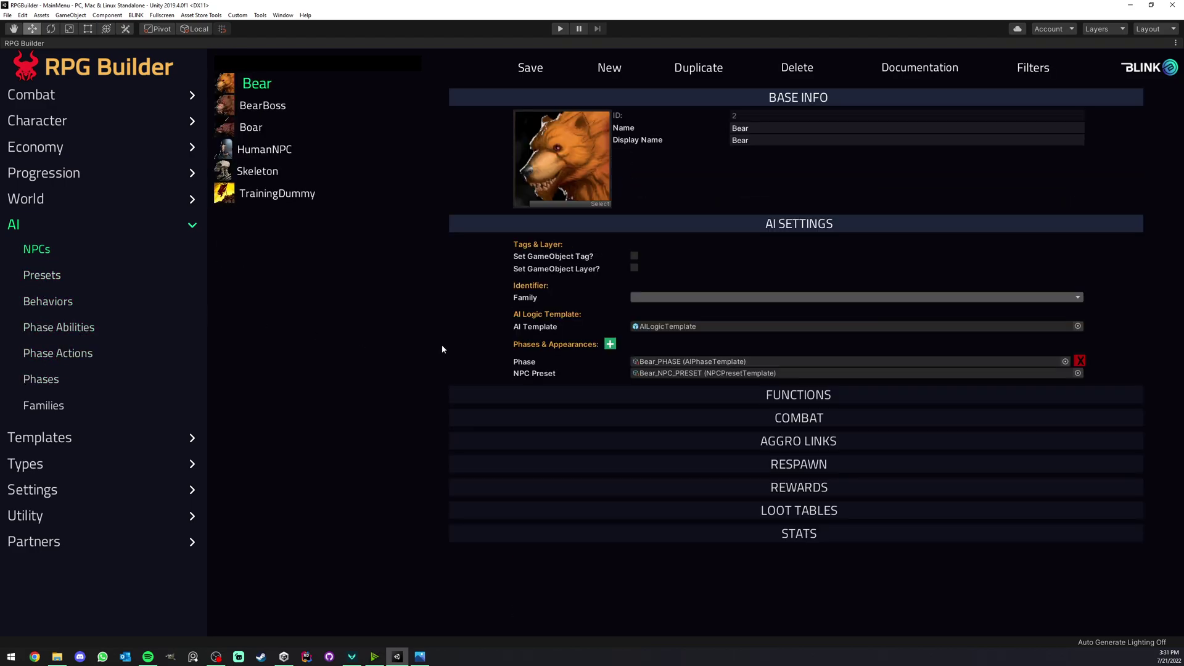
Step: View the AI structure diagram image, return to RPG Builder, and review each AI category from presets through phases to NPCs
left_click(428, 656)
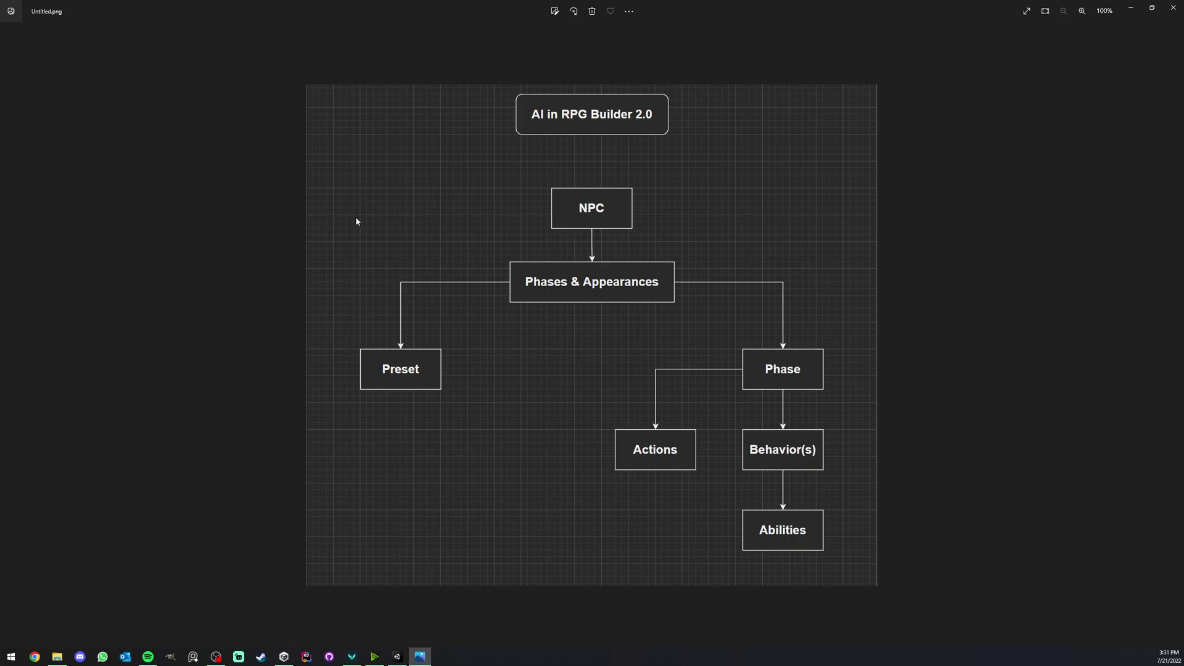
left_click(419, 655)
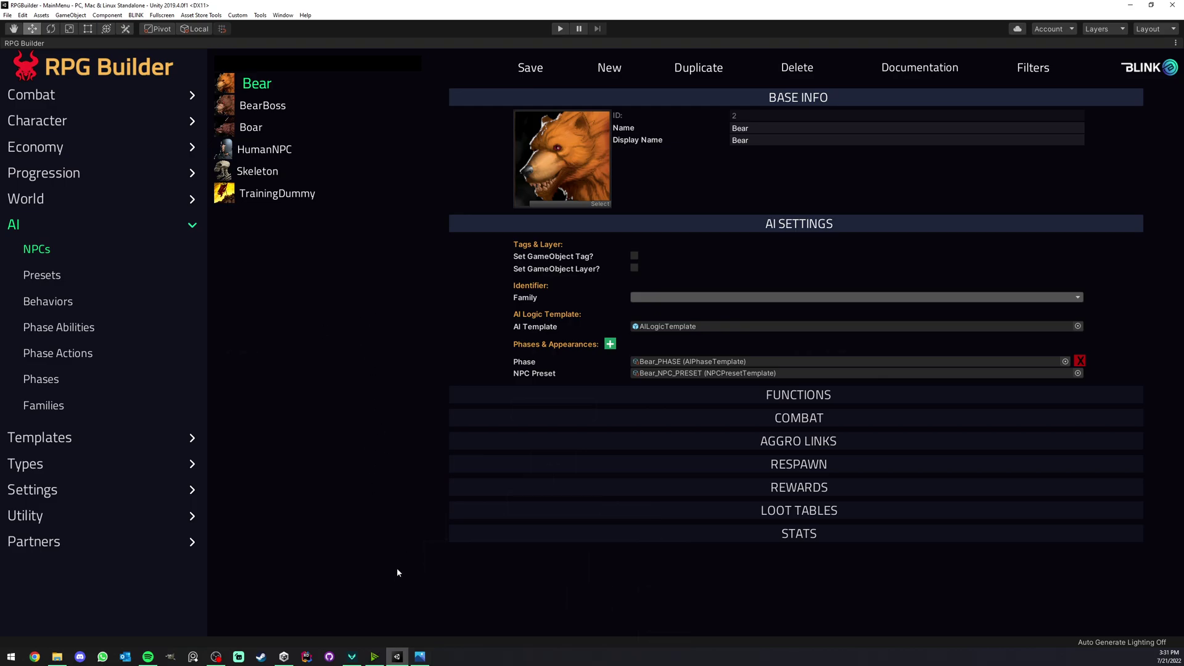
left_click(45, 276)
left_click(44, 302)
left_click(59, 328)
left_click(55, 353)
left_click(42, 379)
left_click(37, 249)
Step: Compare the NPC hierarchy in the diagram image with the matching AI categories, ending on the Bear NPC in RPG Builder
key("alt+Tab")
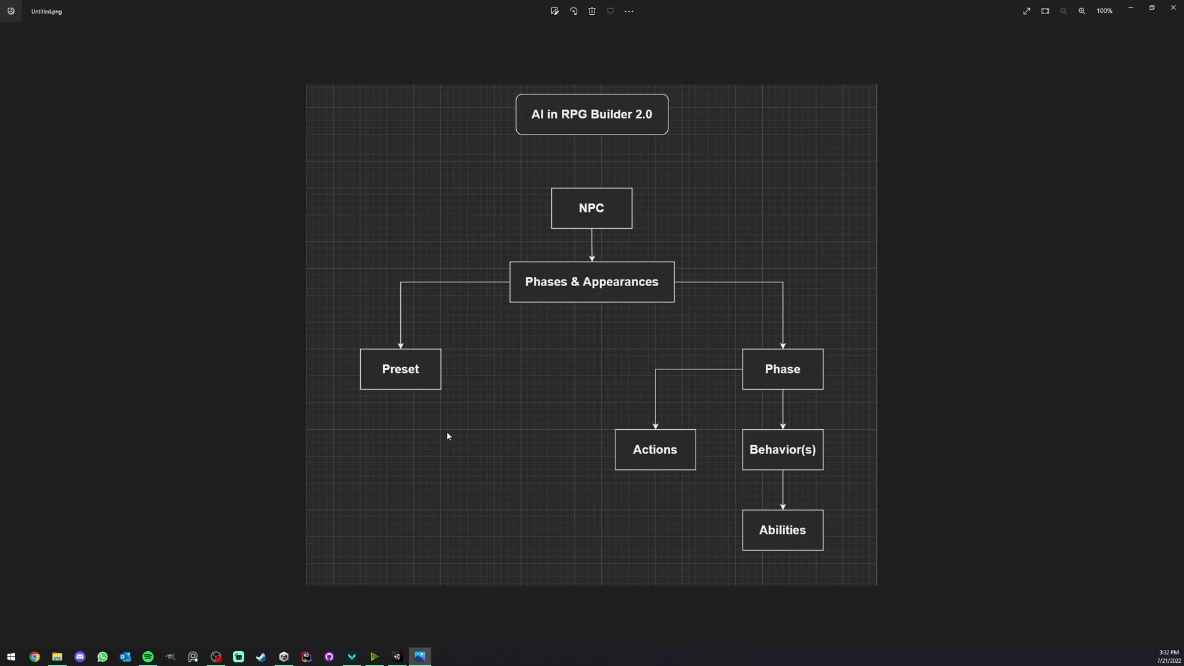
left_click(397, 657)
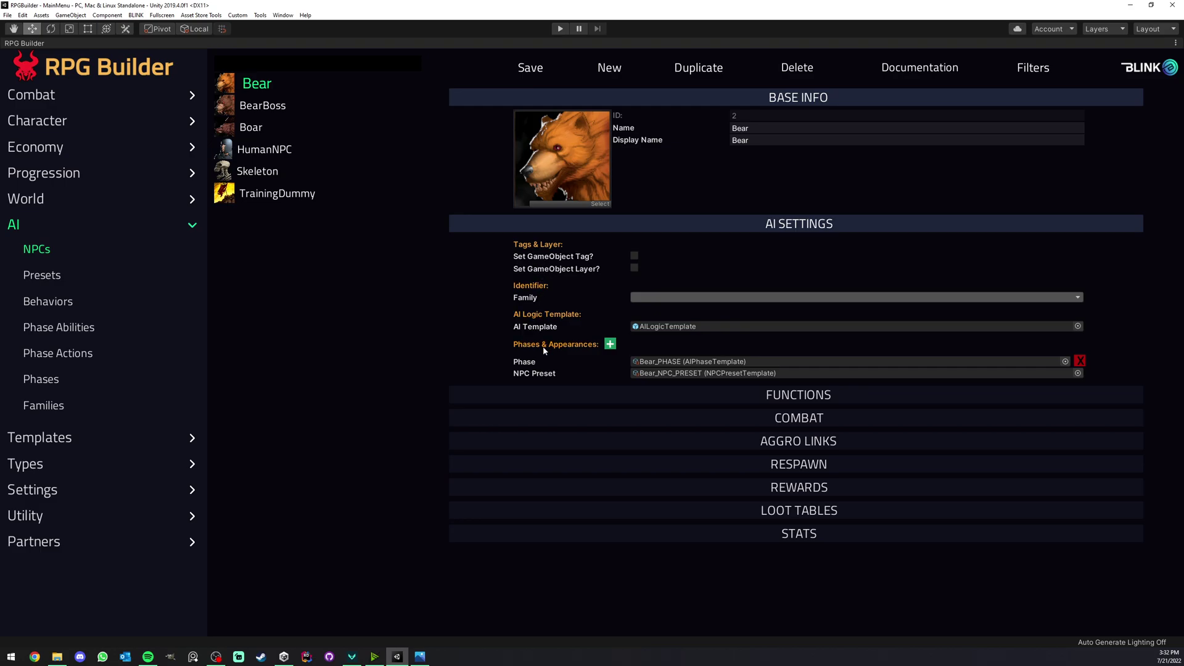
left_click(58, 273)
left_click(48, 301)
left_click(58, 327)
left_click(57, 353)
left_click(45, 379)
left_click(36, 248)
left_click(420, 656)
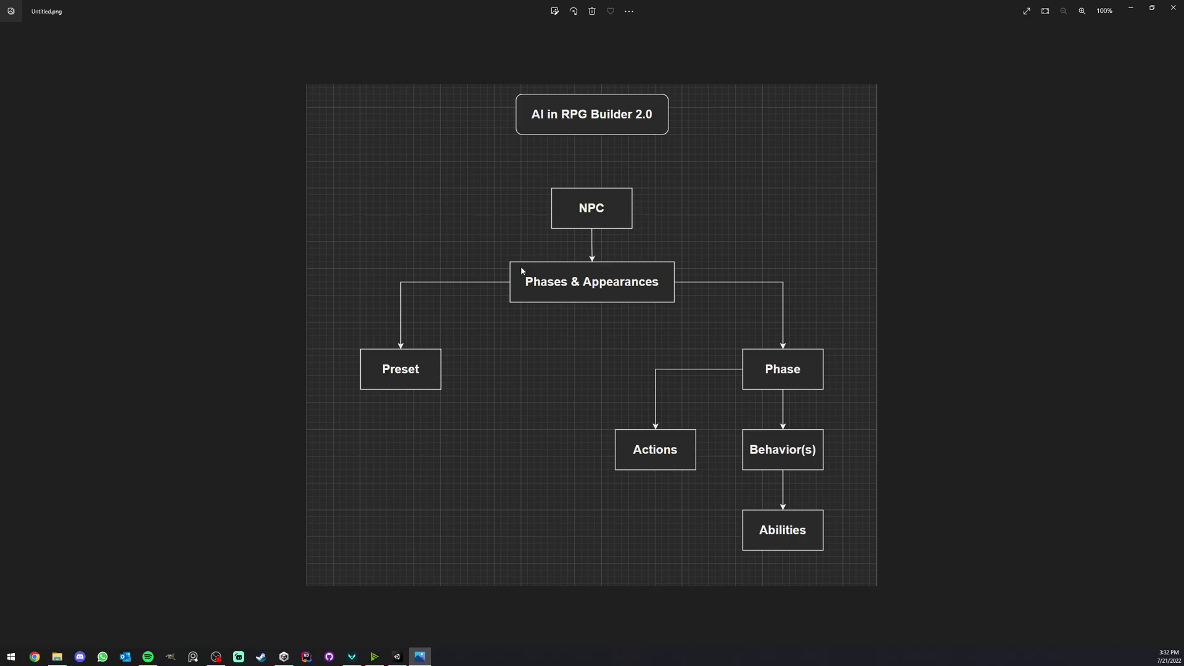
left_click(399, 657)
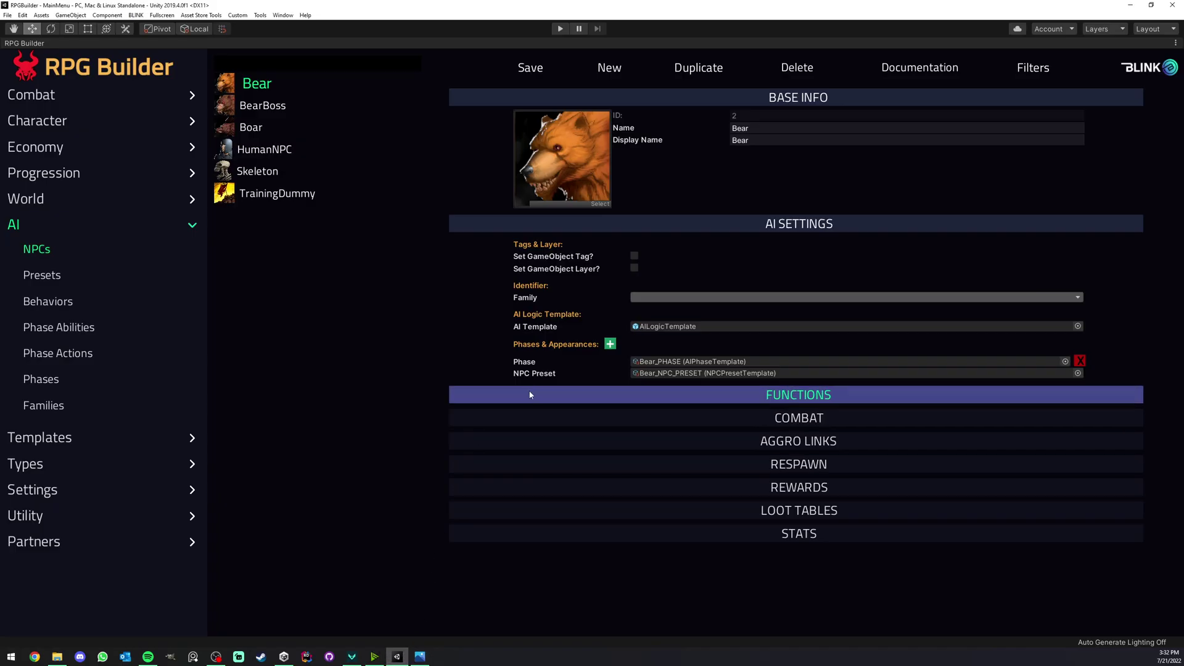
Step: Add three empty phase and preset entries to the Bear NPC's Phases & Appearances, and remove them again
left_click(610, 344)
left_click(610, 344)
left_click(610, 344)
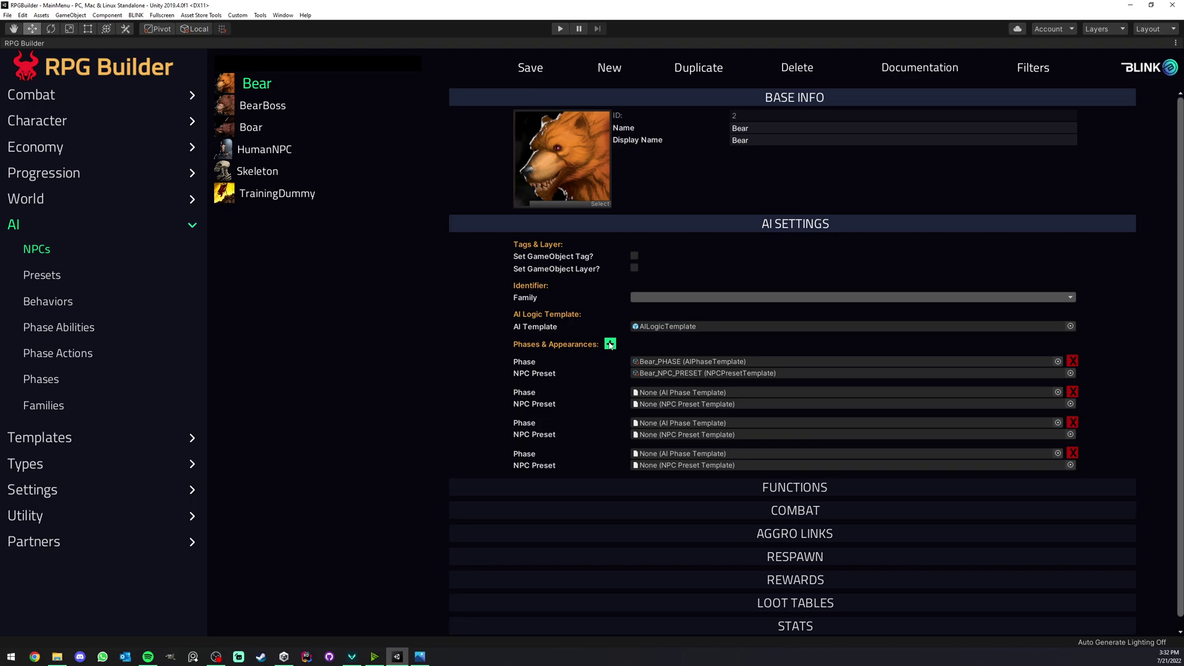
left_click(1072, 391)
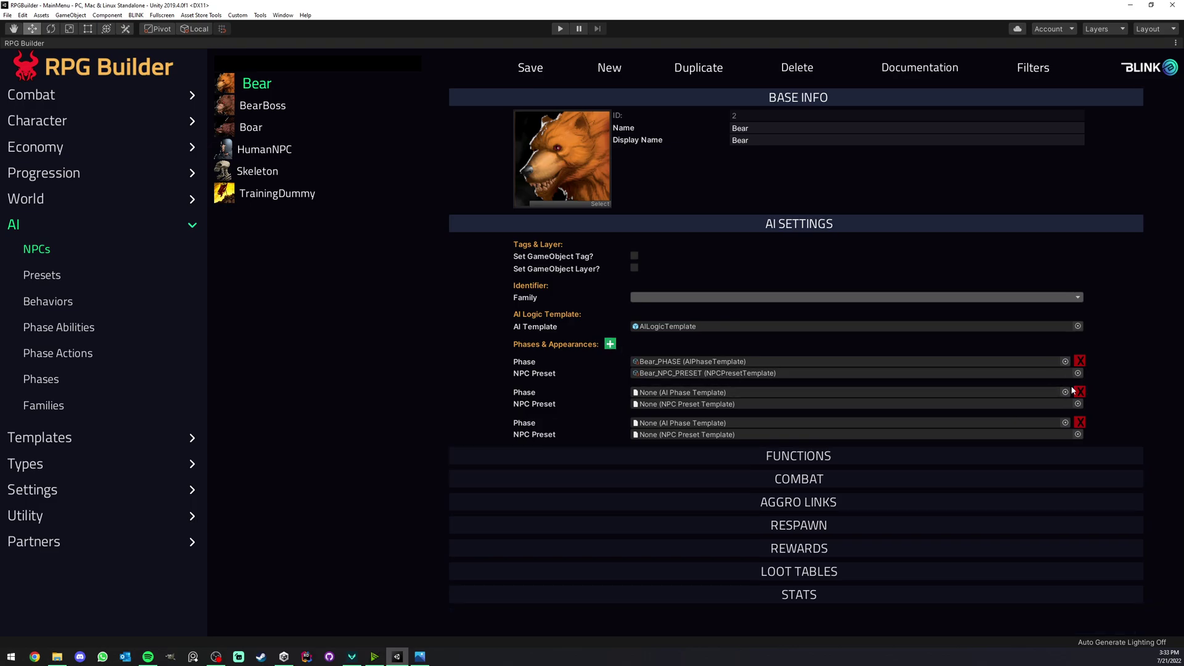
left_click(1076, 391)
left_click(1076, 391)
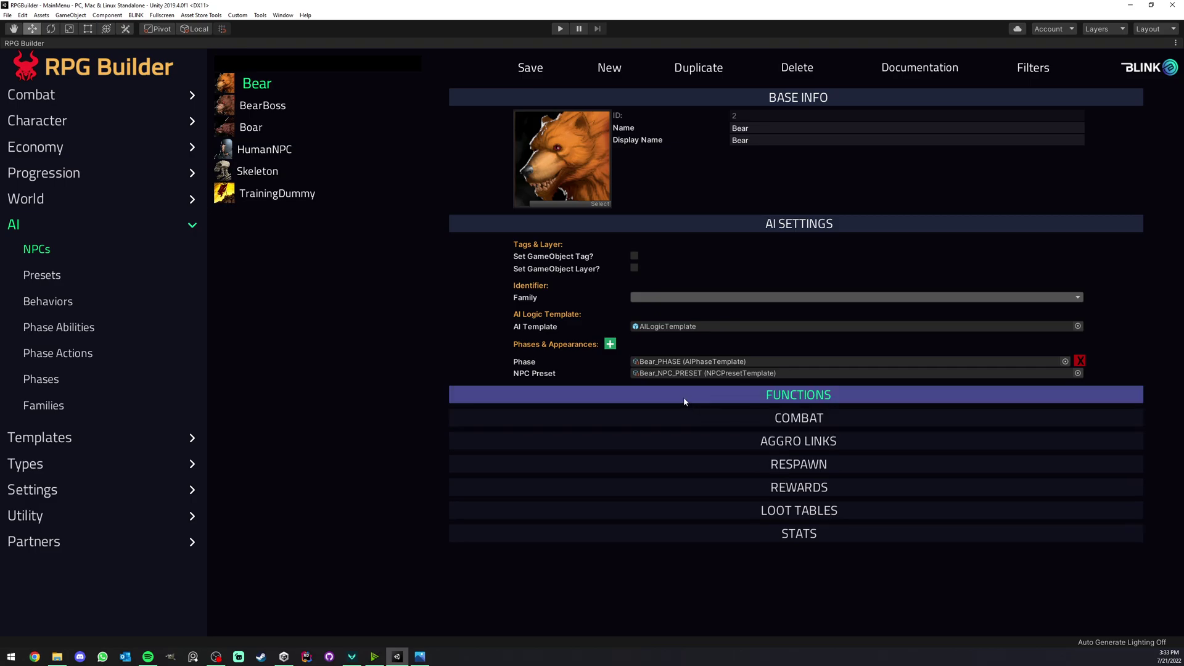
Step: Add three empty Phases & Appearances entries to the Bear NPC and check the structure against the diagram image
left_click(614, 348)
left_click(614, 349)
left_click(614, 349)
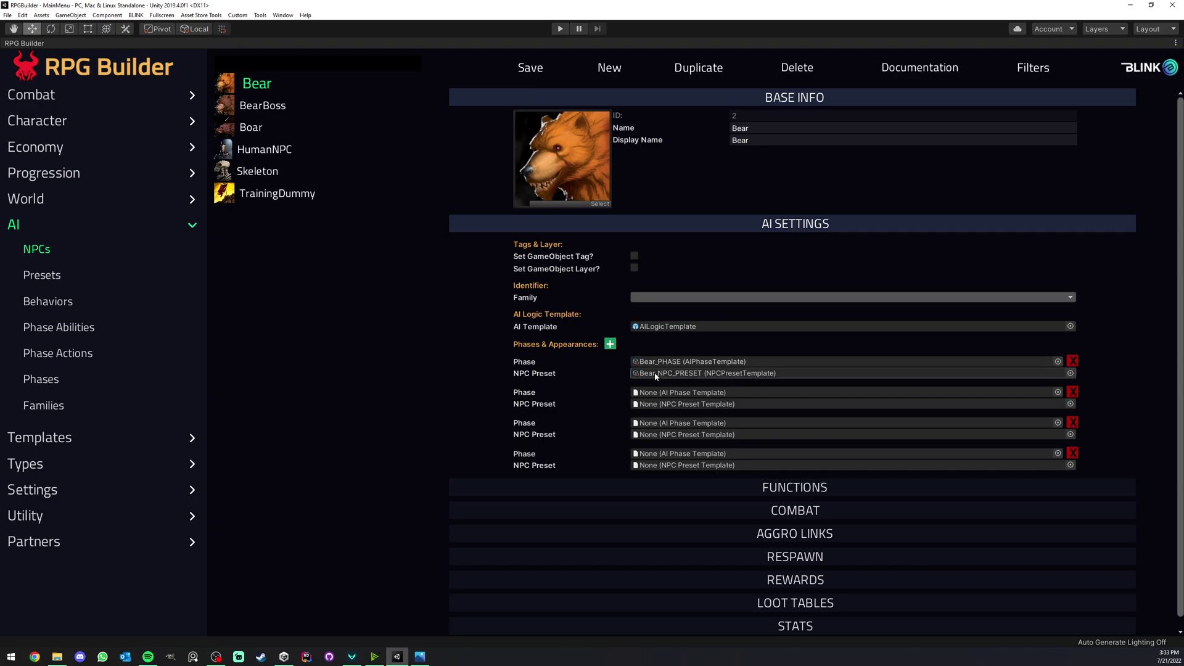
key("alt+Tab")
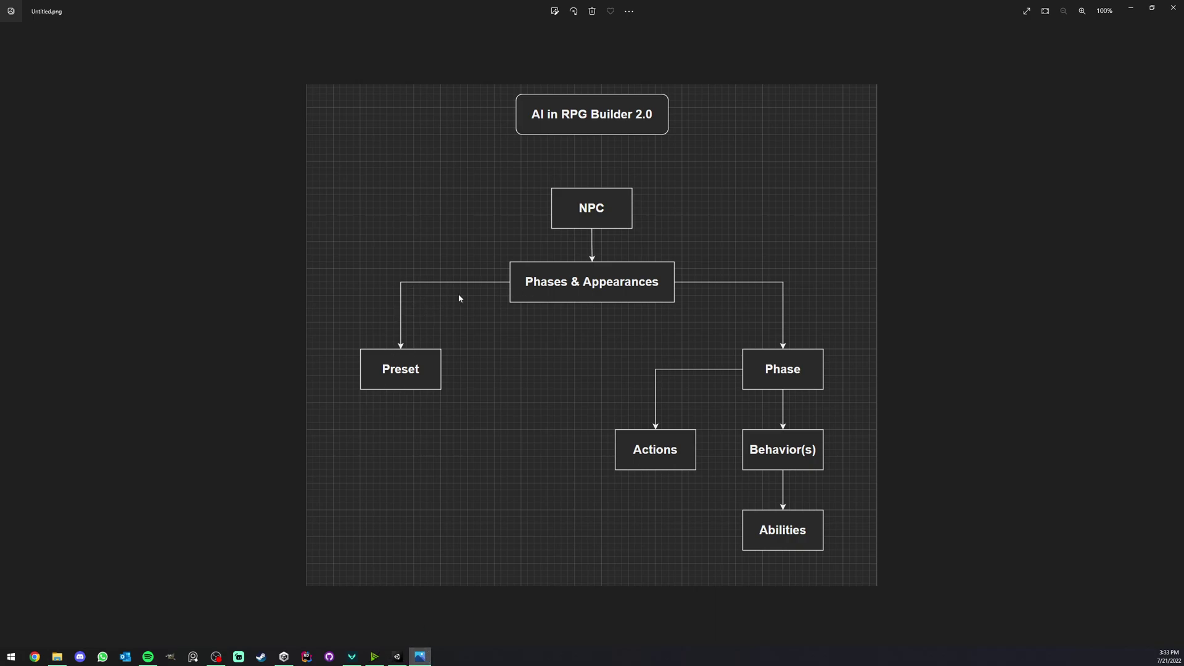
key("alt+Tab")
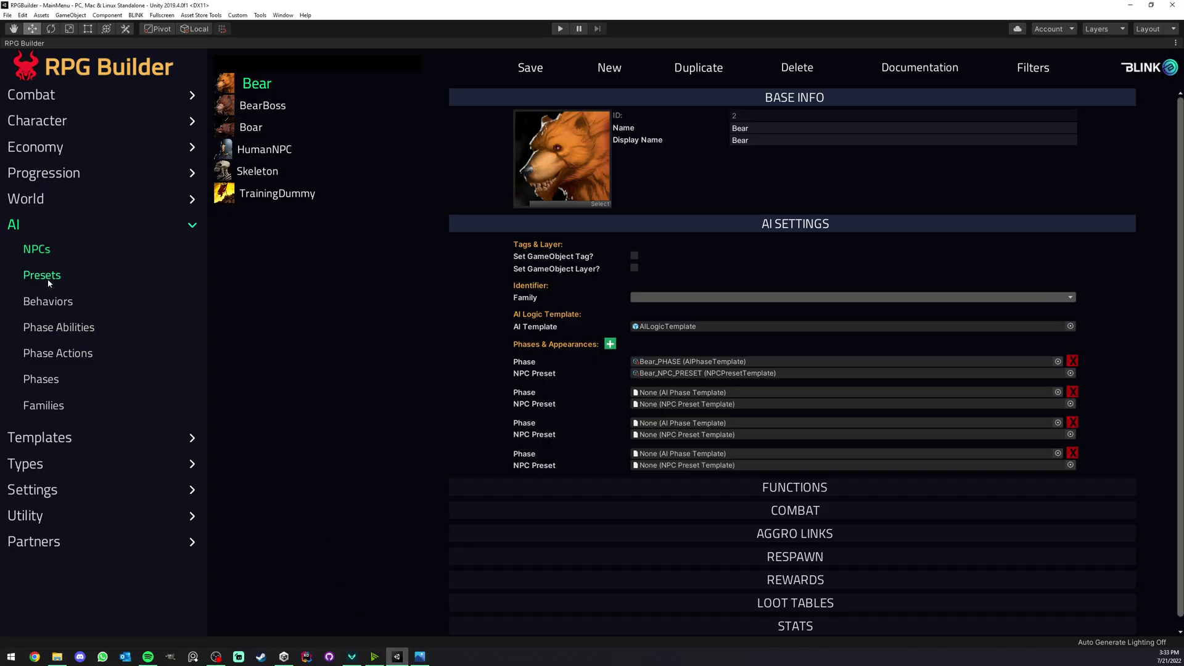
Step: Examine the Bear preset's visual, animation, navmesh and collider settings, including the available collider types, keeping Capsule
left_click(49, 283)
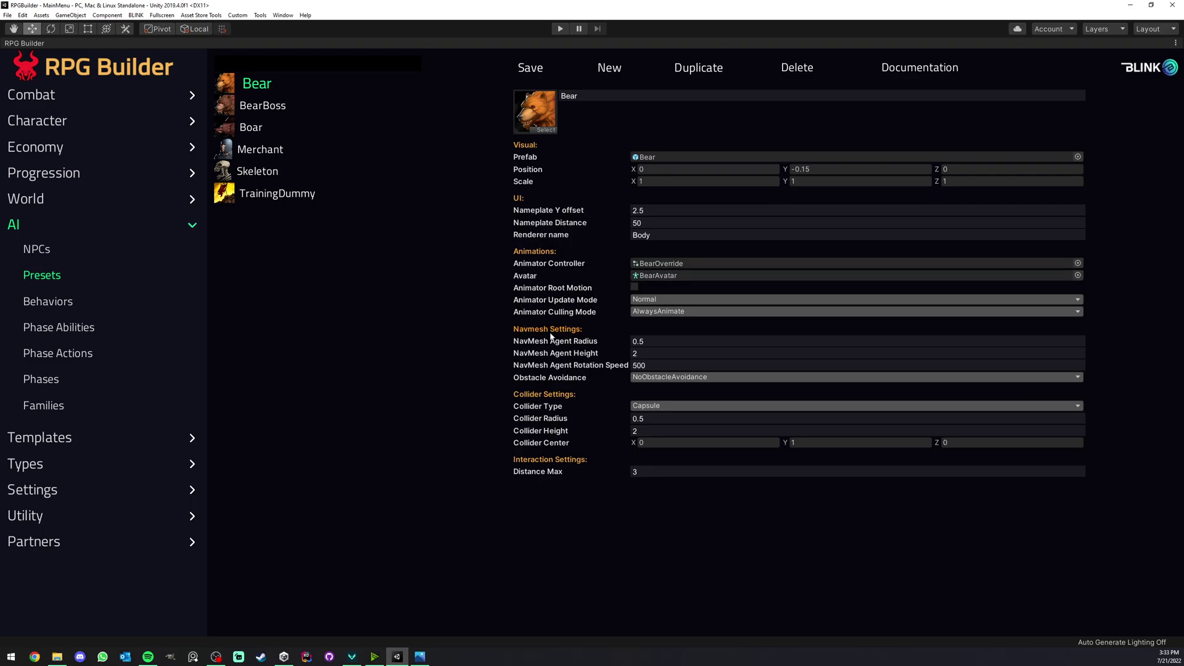
left_click(665, 409)
left_click(654, 415)
left_click(655, 419)
left_click(507, 368)
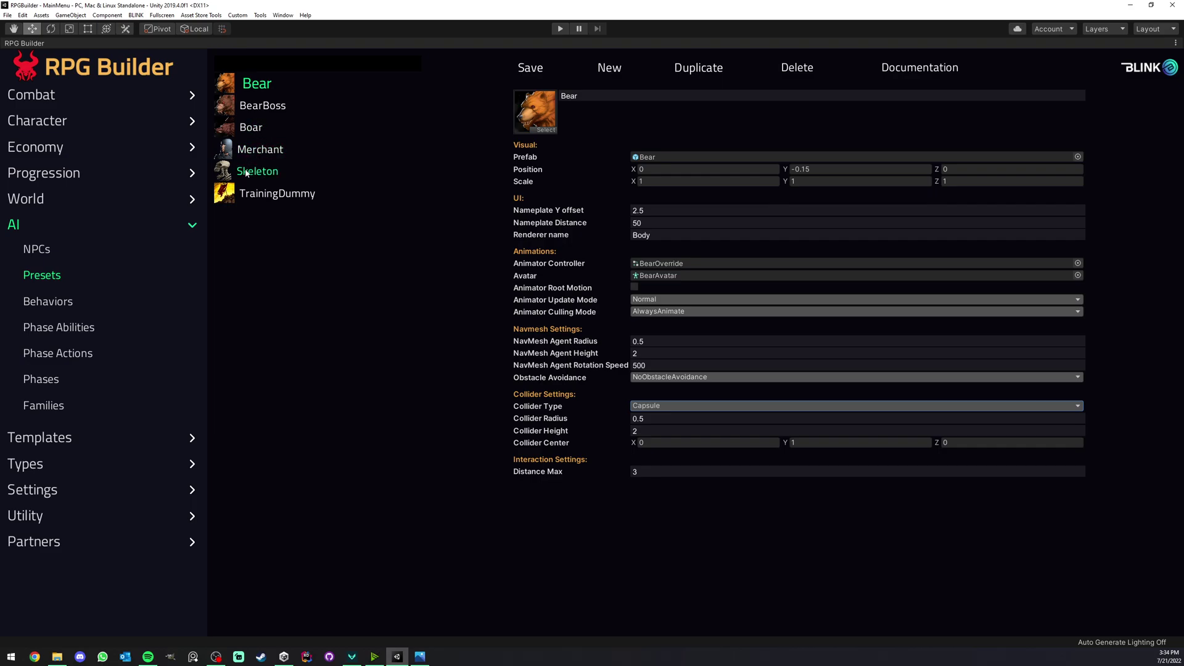
Step: Compare the Bear NPC's phase and preset assignments with the Bear preset and the Phase branch of the diagram image
left_click(45, 253)
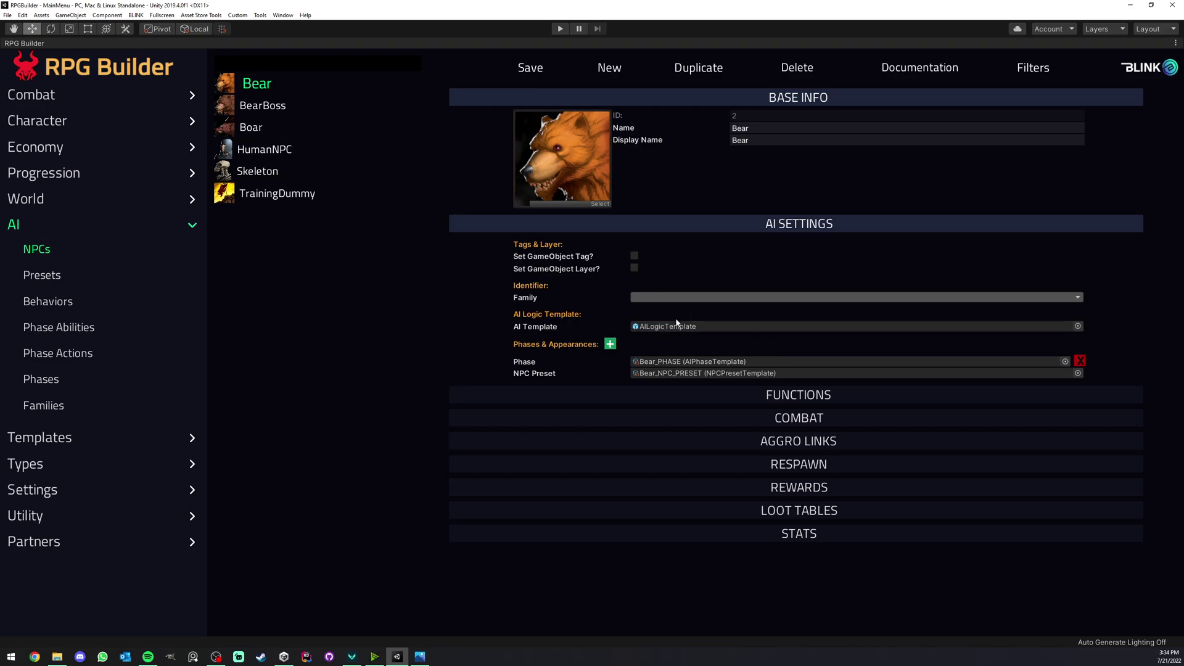
left_click(61, 275)
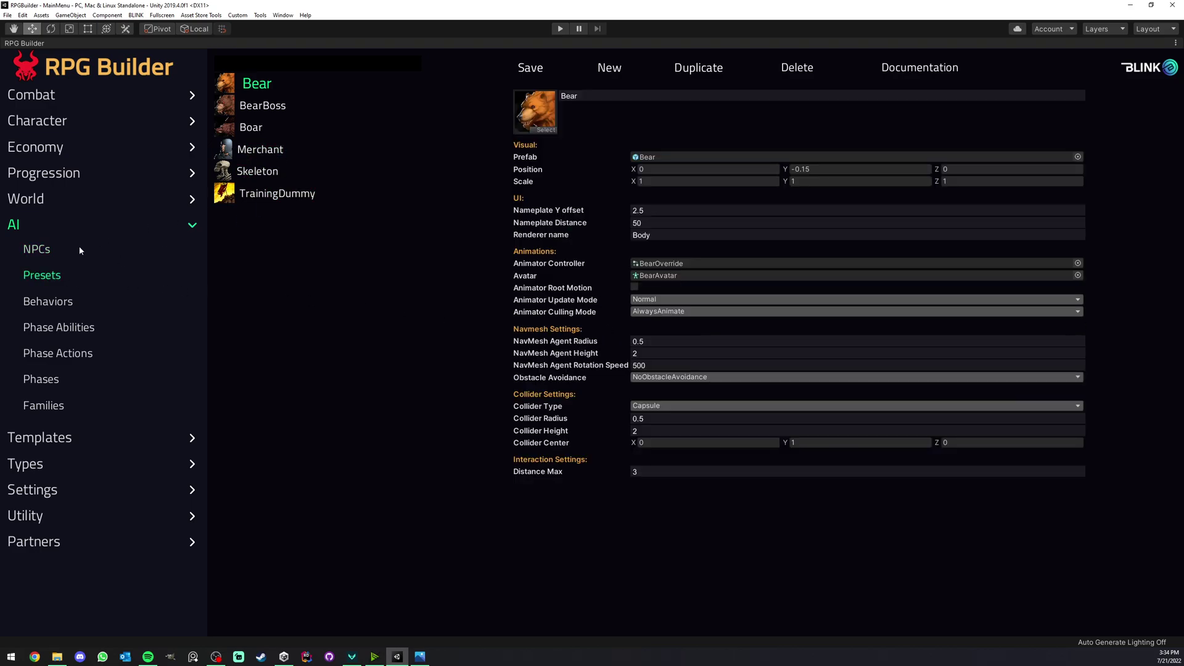
left_click(79, 246)
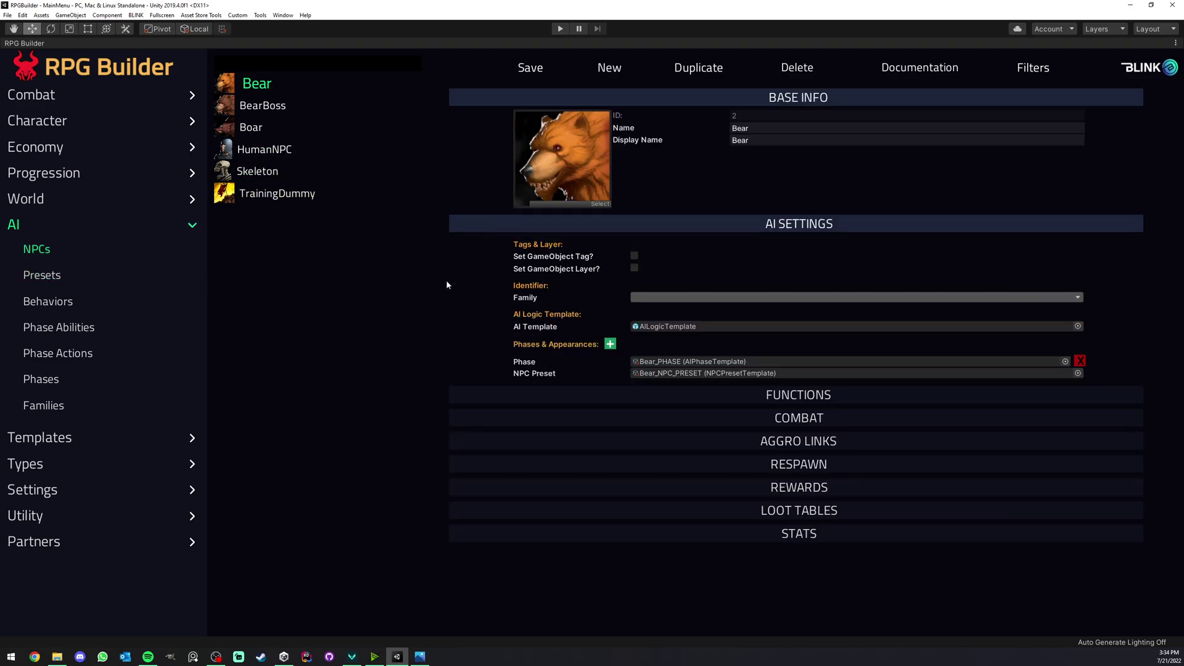
left_click(422, 656)
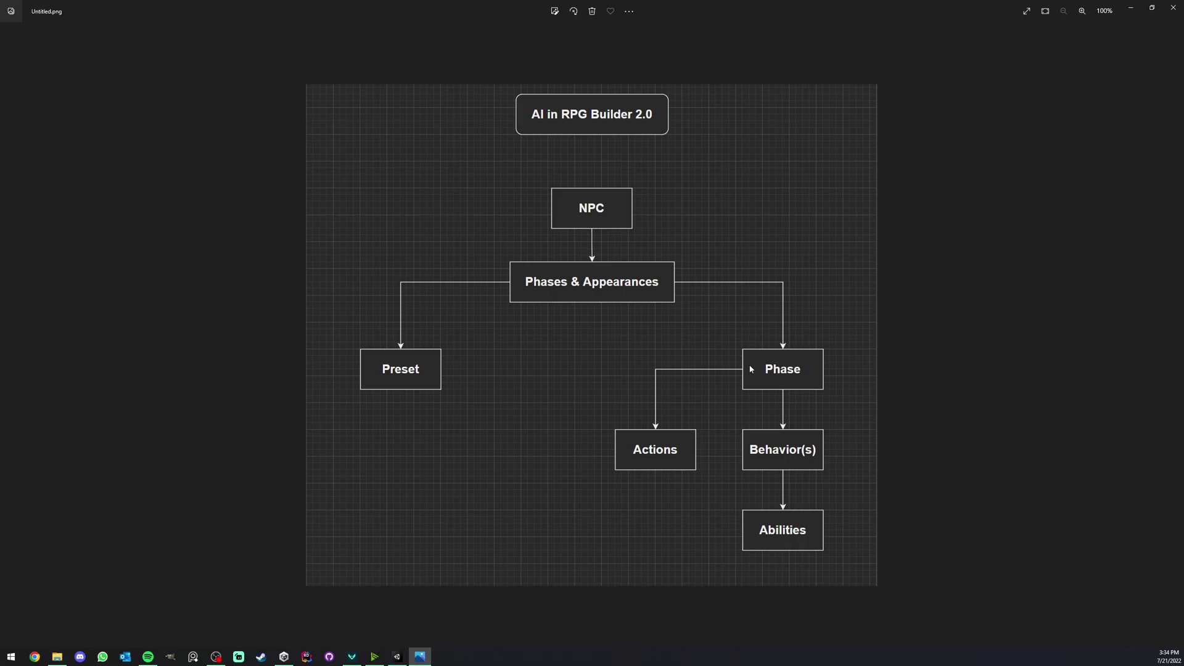
left_click(411, 655)
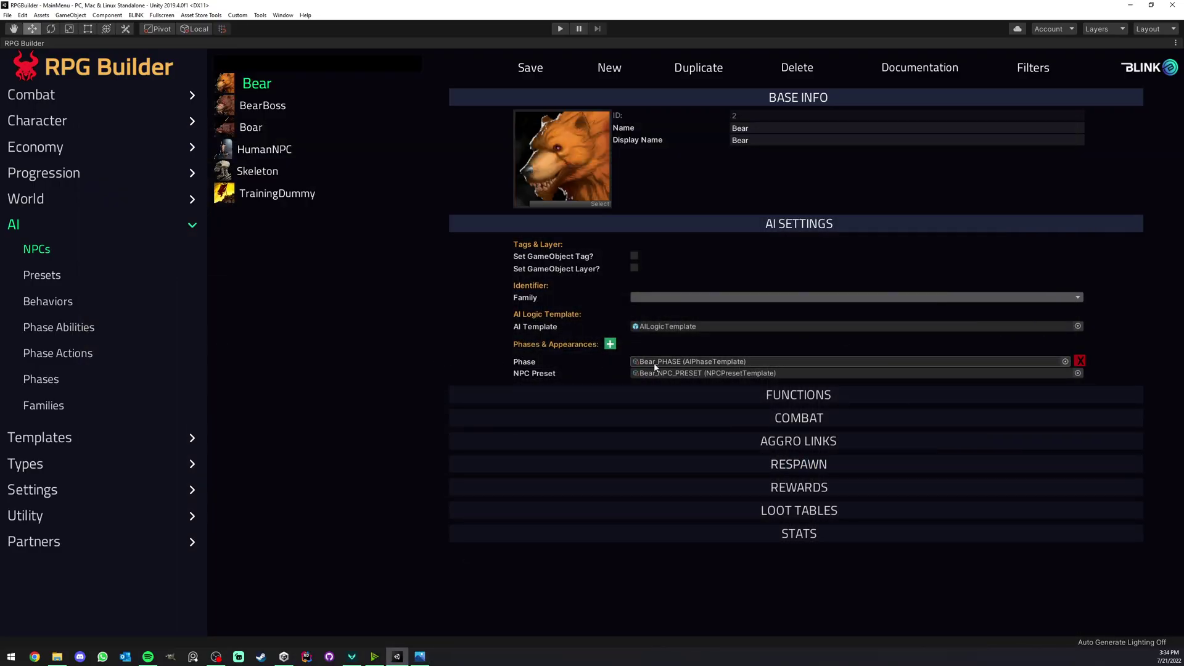
Step: Review the Bear and BearBoss phases and a blank new phase, consult the diagram image, and return to the Bear NPC
left_click(69, 370)
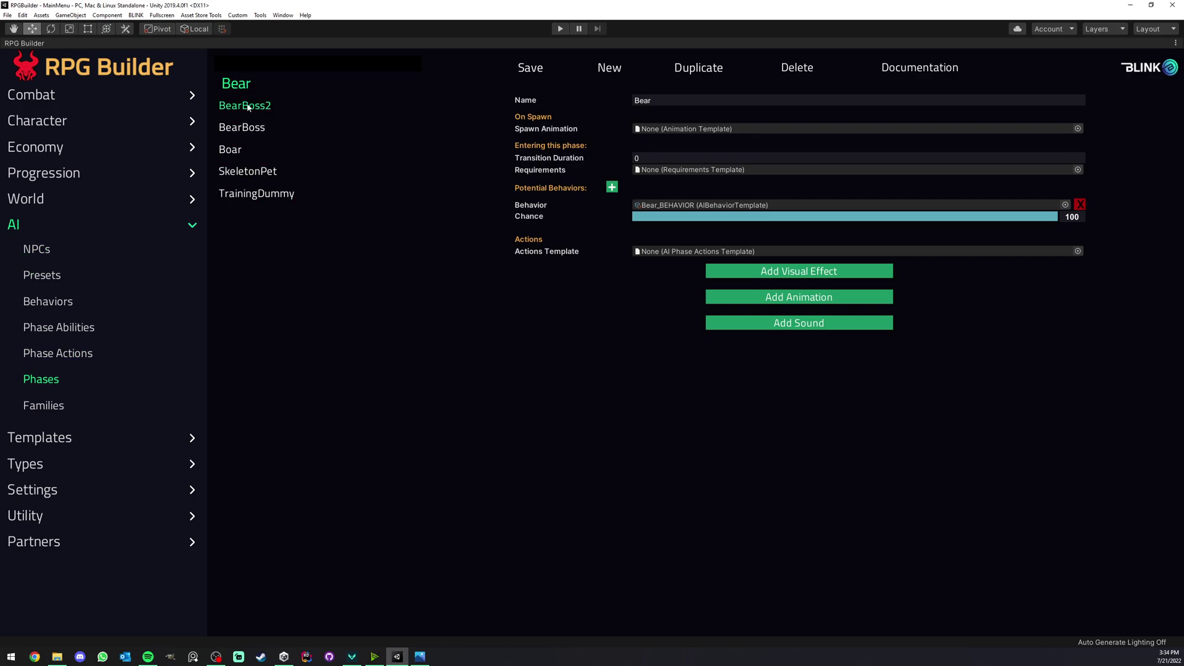
left_click(247, 126)
left_click(606, 68)
left_click(234, 85)
left_click(420, 656)
left_click(420, 656)
left_click(37, 250)
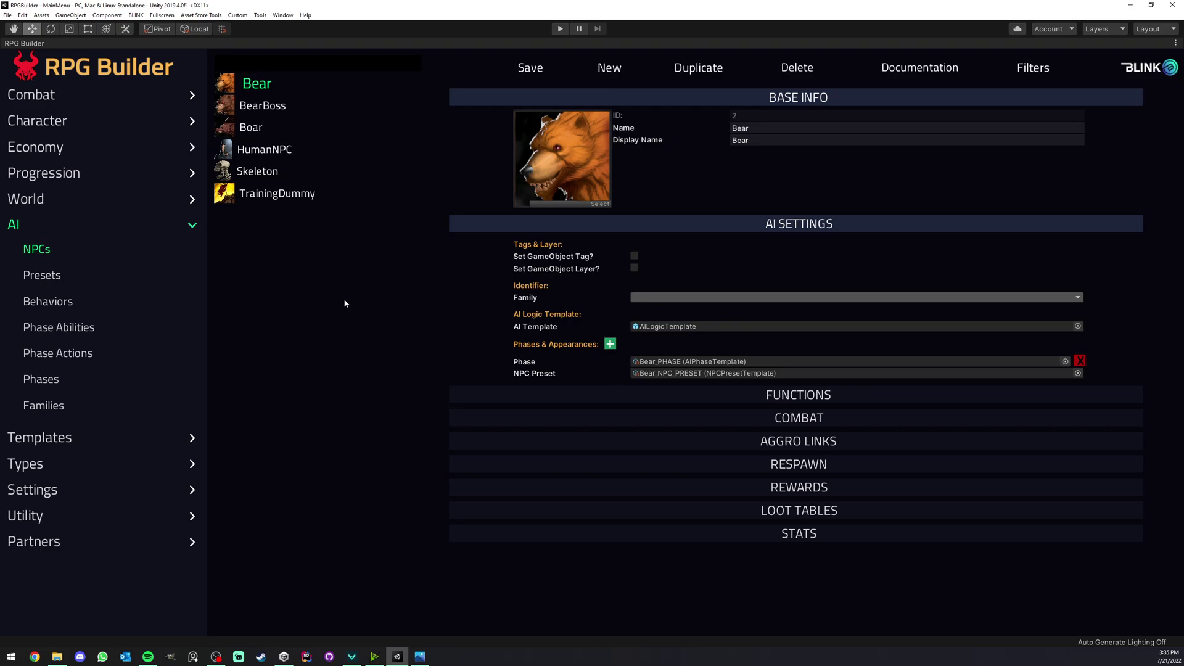
Step: Add three more potential behavior entries to the Bear phase
left_click(77, 370)
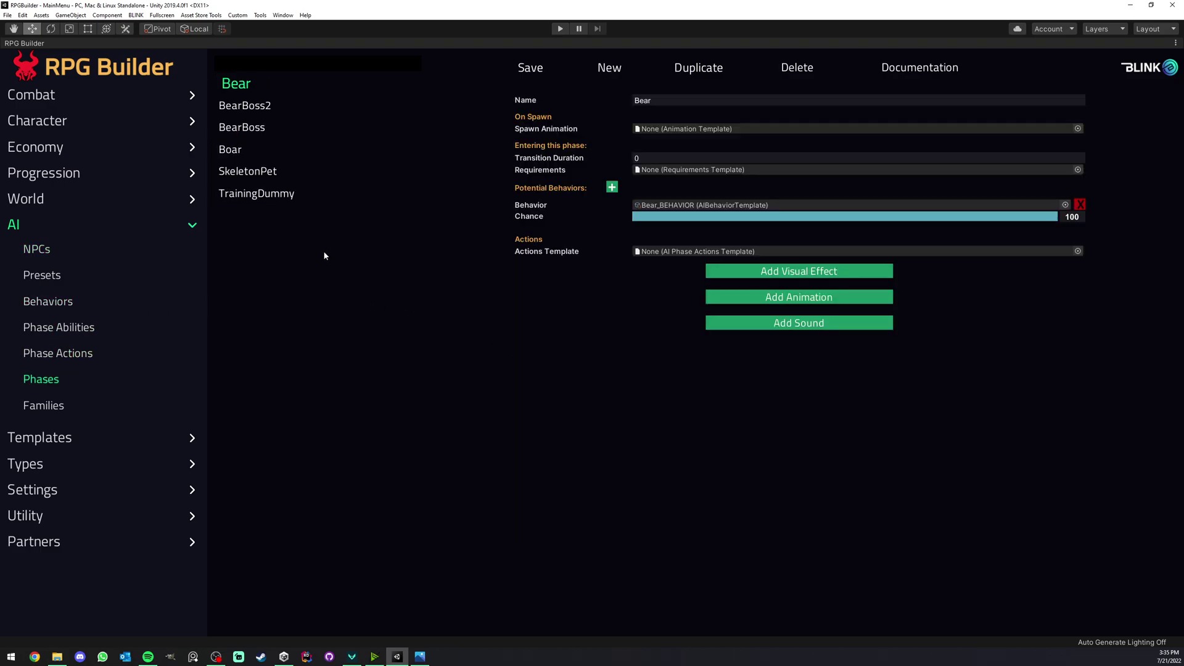
left_click(611, 187)
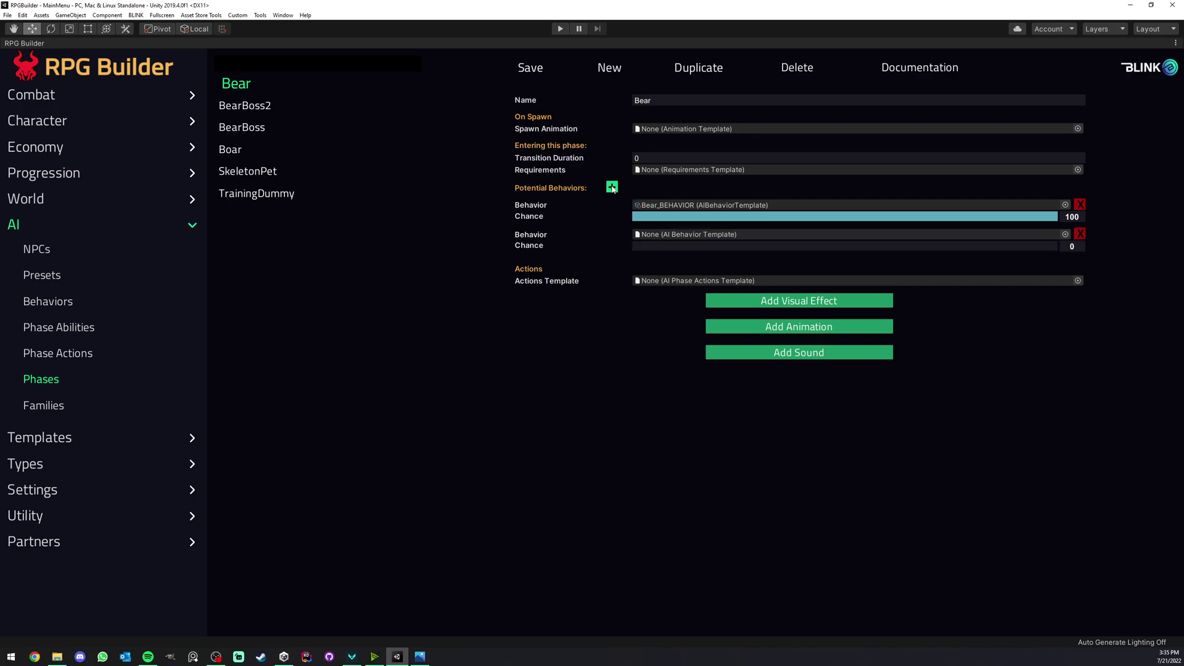
left_click(612, 187)
left_click(612, 187)
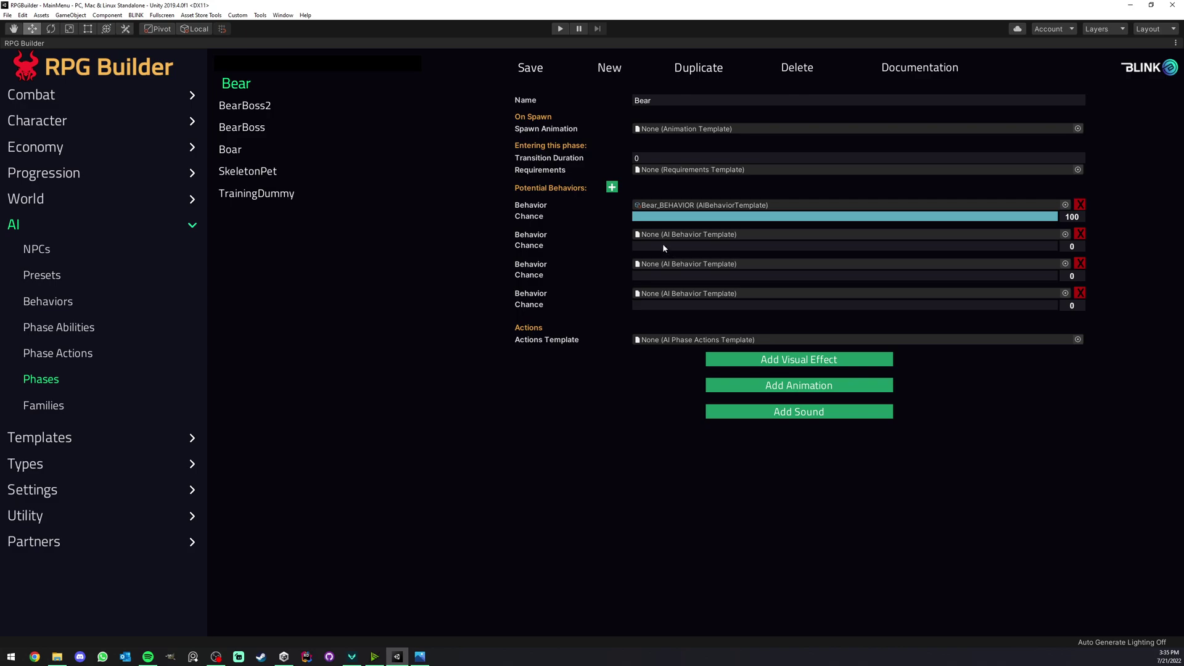
Step: Set the Bear phase's second potential behavior to CircleTarget_BEHAVIOR and remove the last empty behavior entry
left_click(1065, 235)
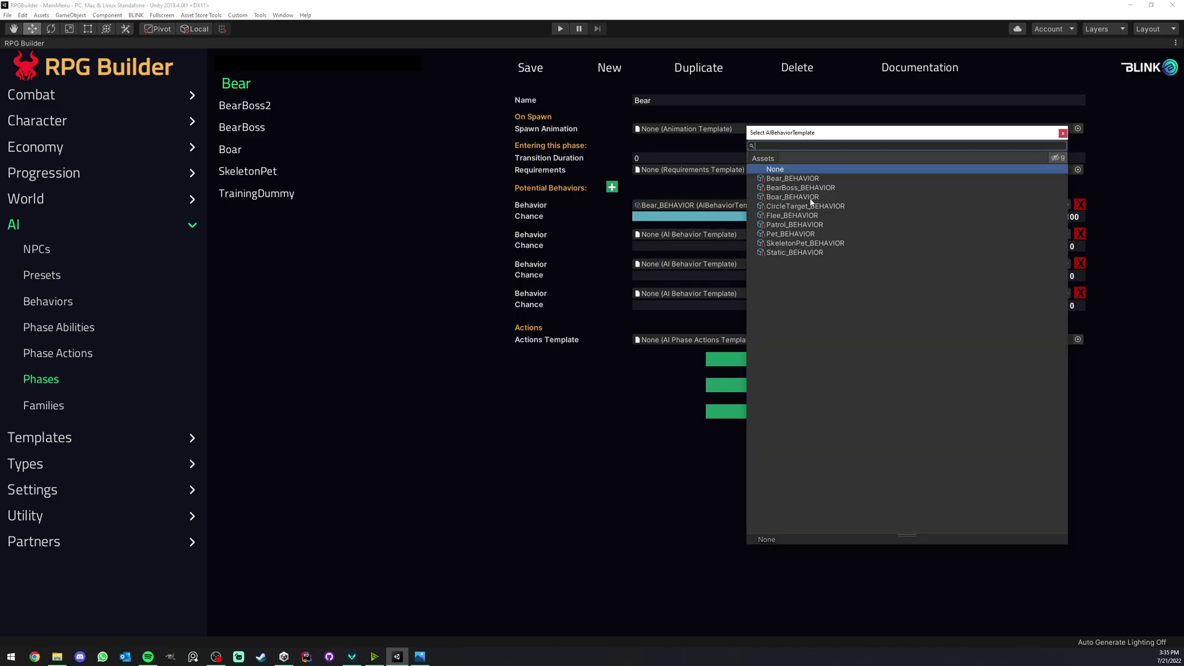
left_click(790, 216)
left_click(786, 224)
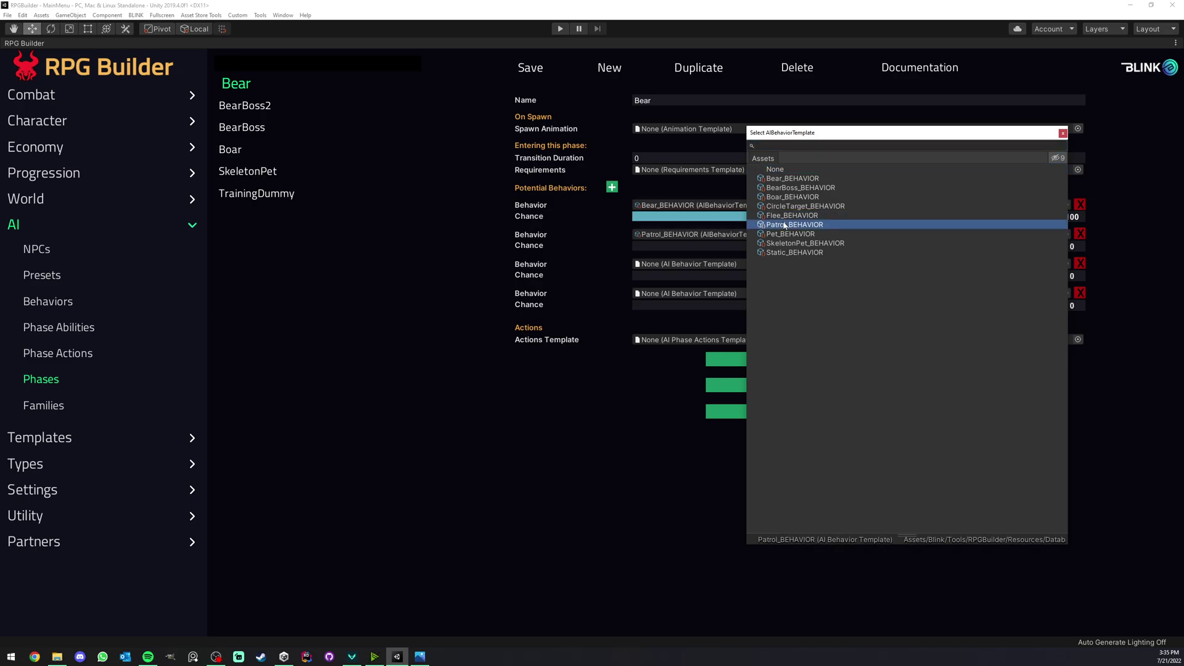
left_click(783, 252)
left_click(788, 207)
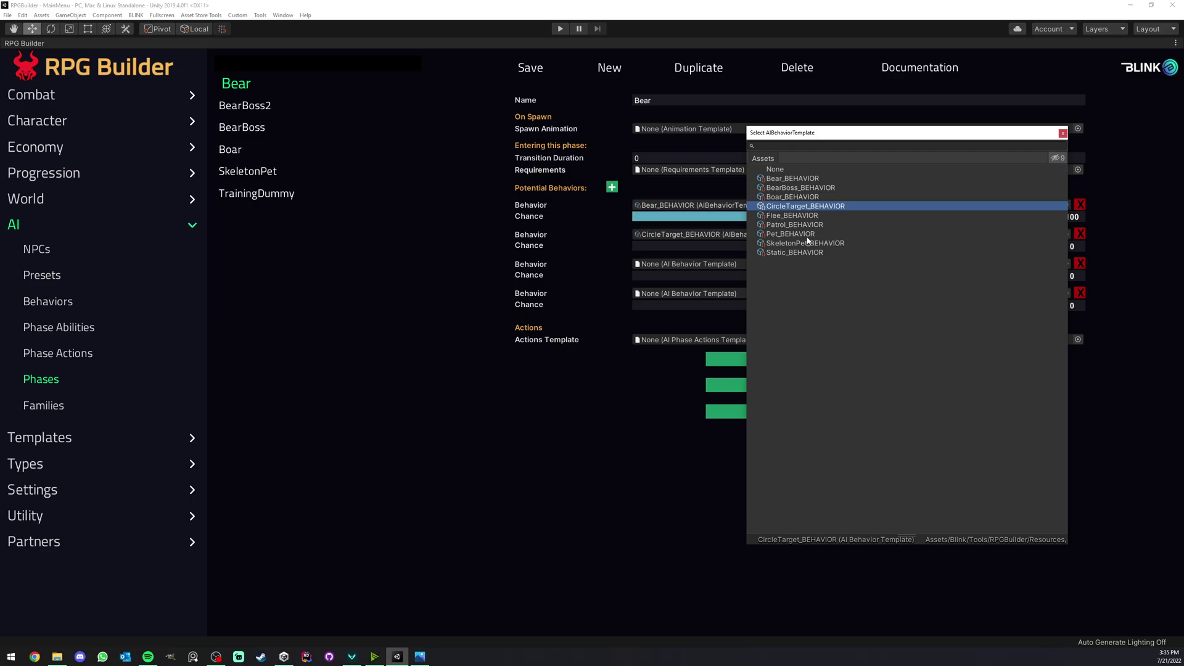
left_click(669, 250)
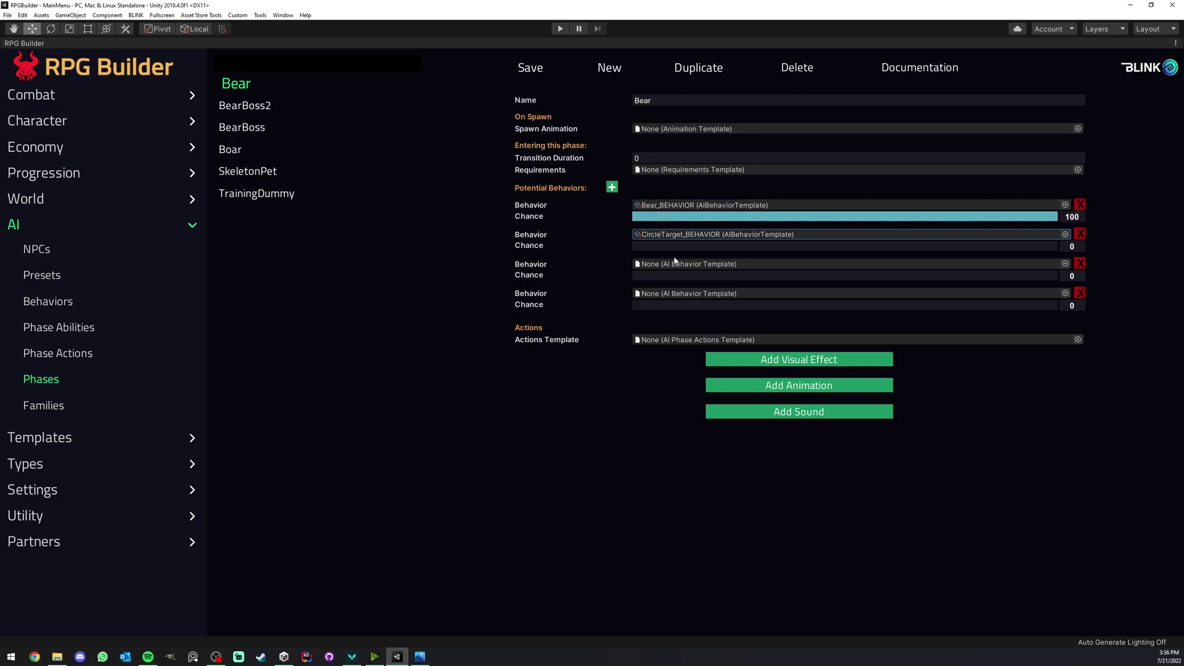
left_click(1079, 293)
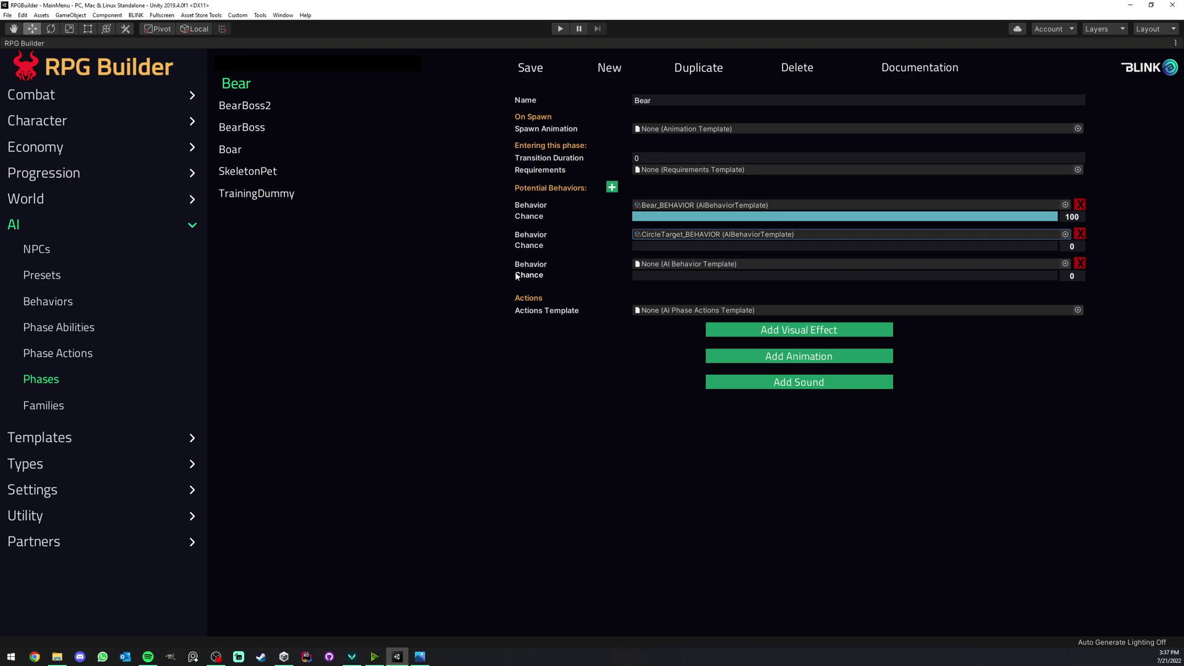
Step: Check the behaviors and abilities branch of the diagram image, and open the Bear behavior's settings in RPG Builder
left_click(420, 657)
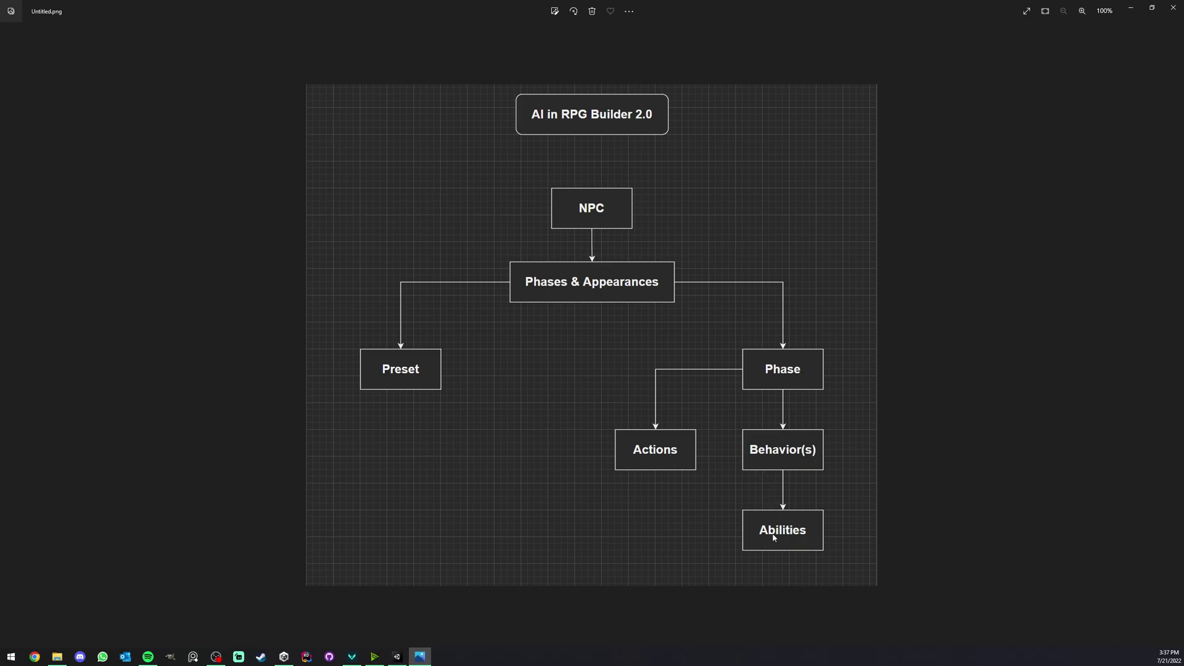
left_click(420, 656)
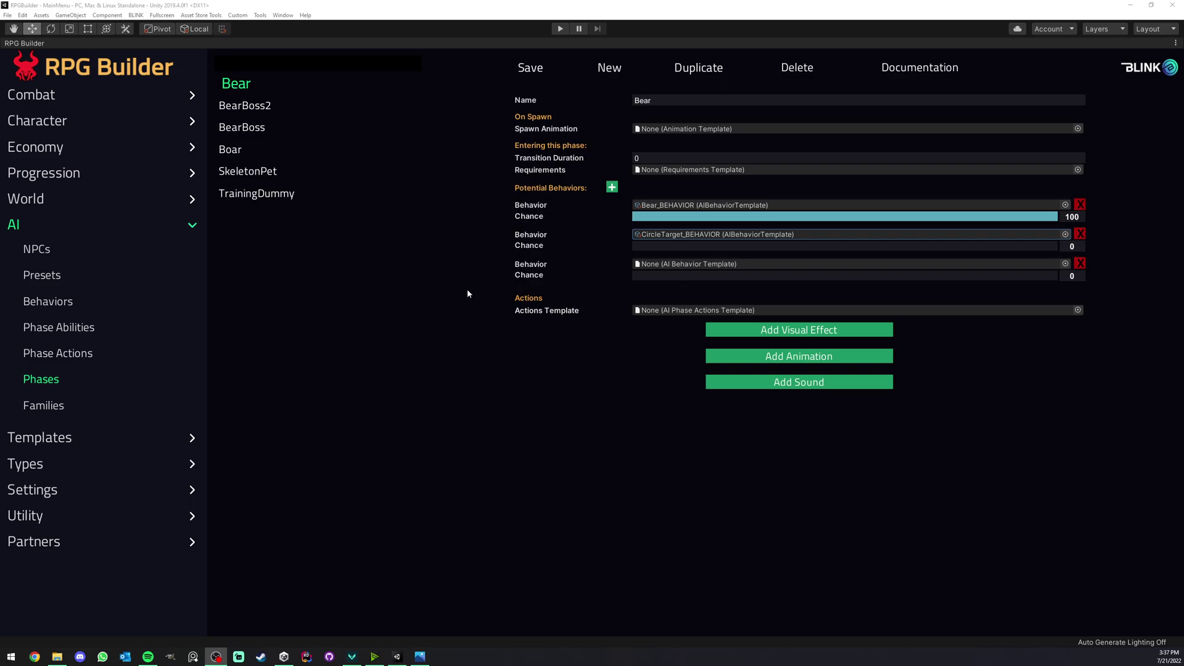
left_click(48, 301)
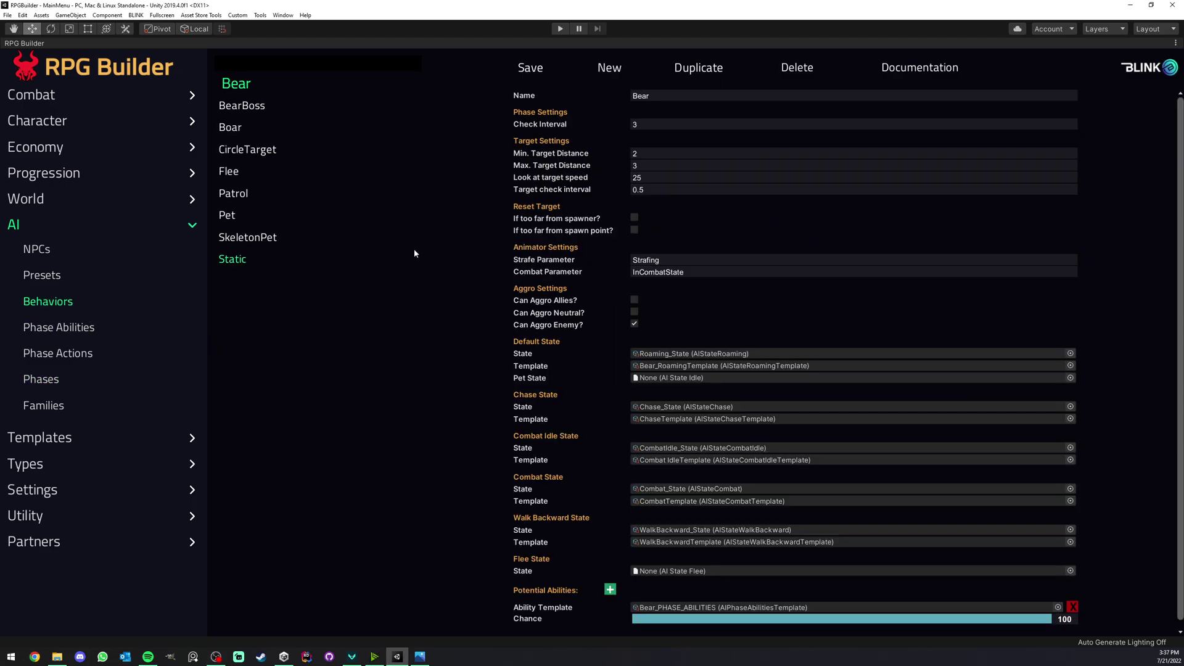
Step: Compare the Patrol, Flee, CircleTarget and Static behaviors with the Bear behavior, and consult the diagram image
left_click(238, 194)
left_click(229, 171)
left_click(245, 150)
left_click(235, 86)
scroll(575, 284, "down", 1)
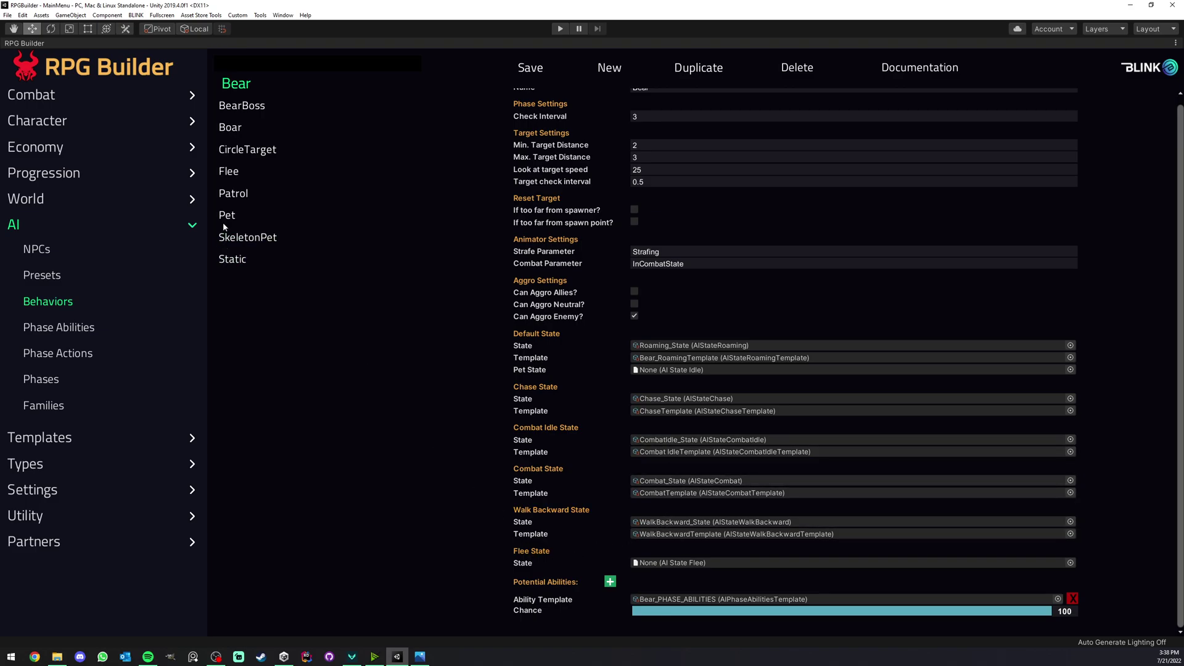
left_click(230, 171)
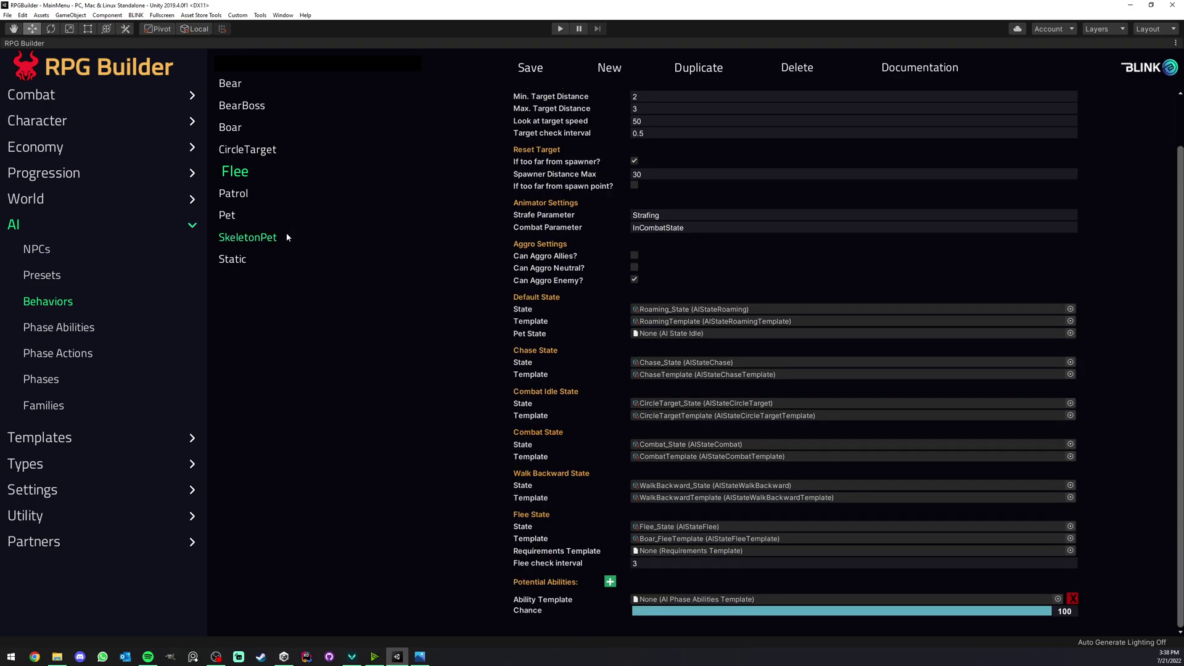
left_click(233, 259)
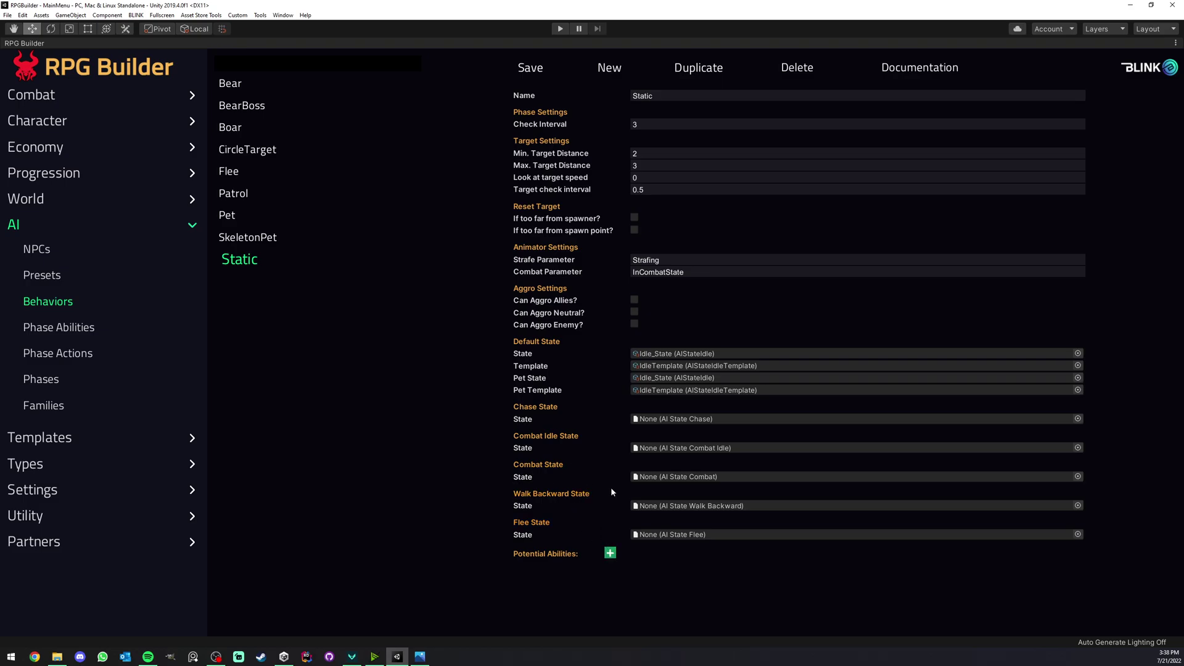
left_click(250, 171)
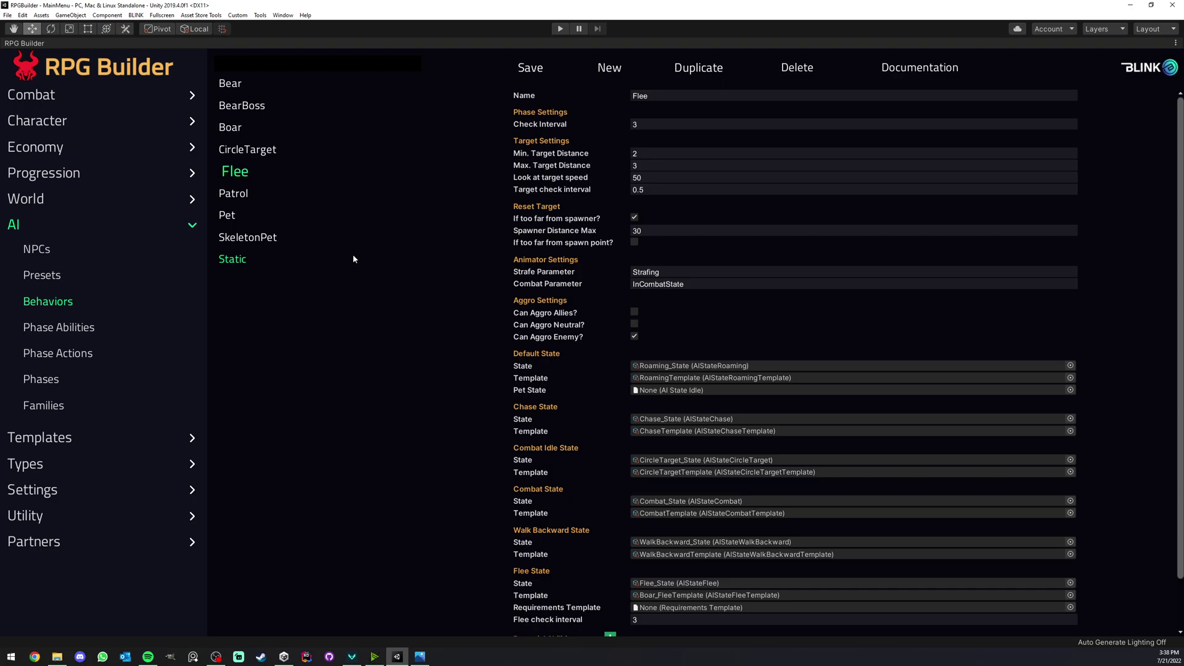
left_click(235, 83)
scroll(605, 384, "down", 1)
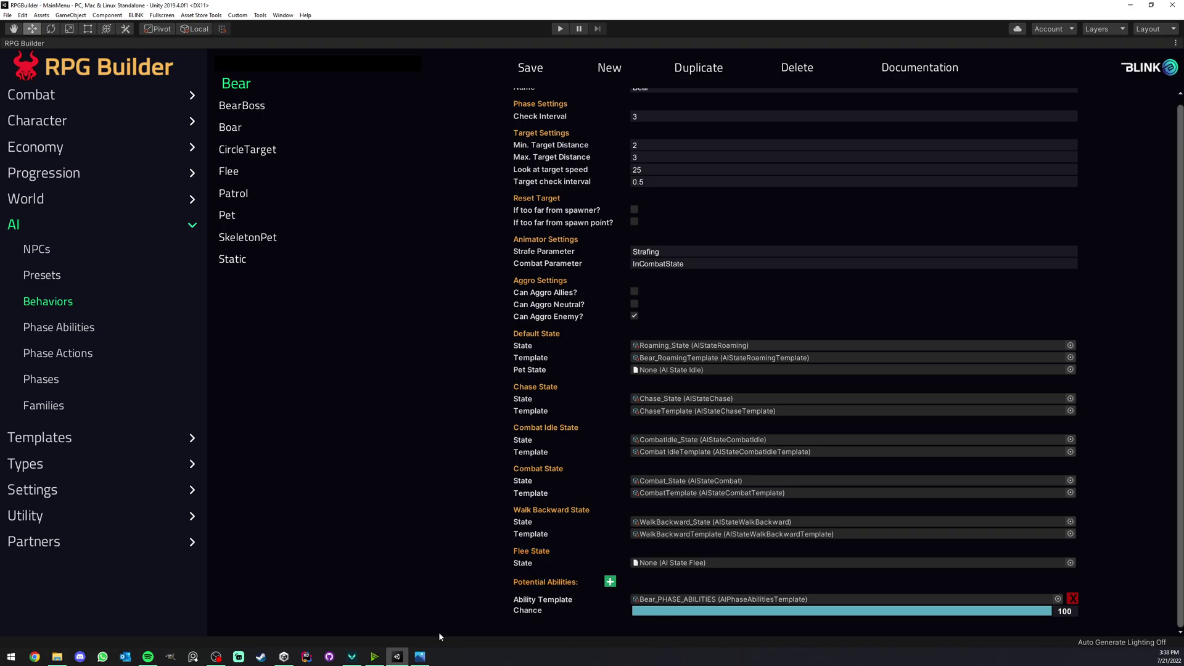
left_click(420, 656)
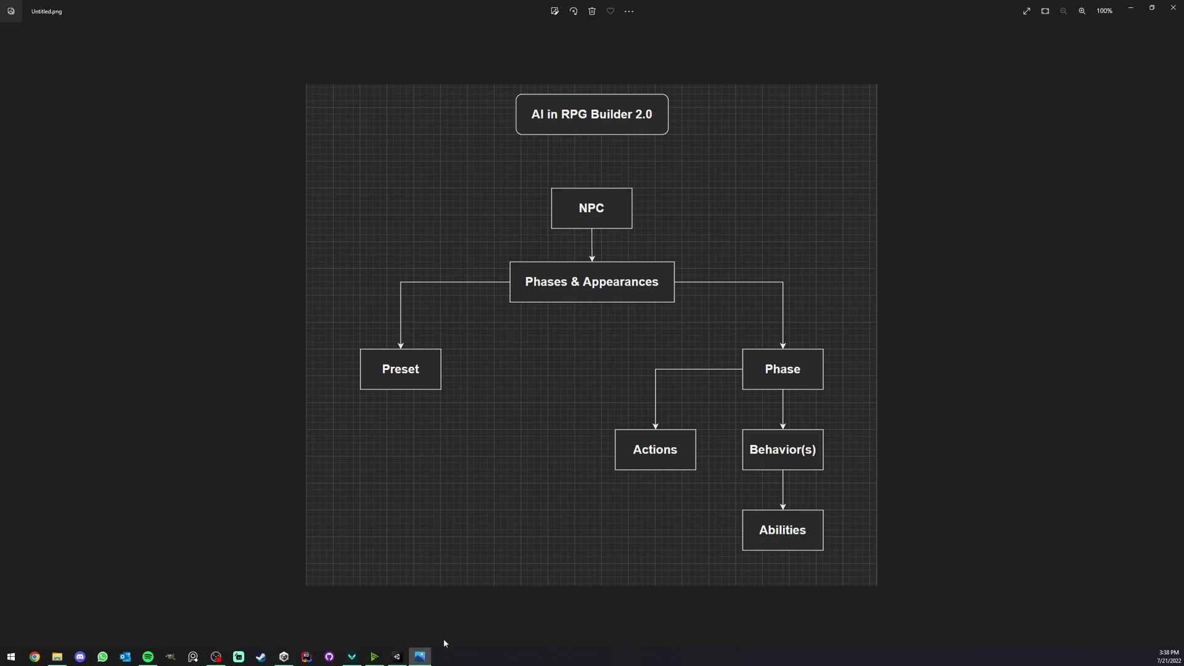
left_click(397, 657)
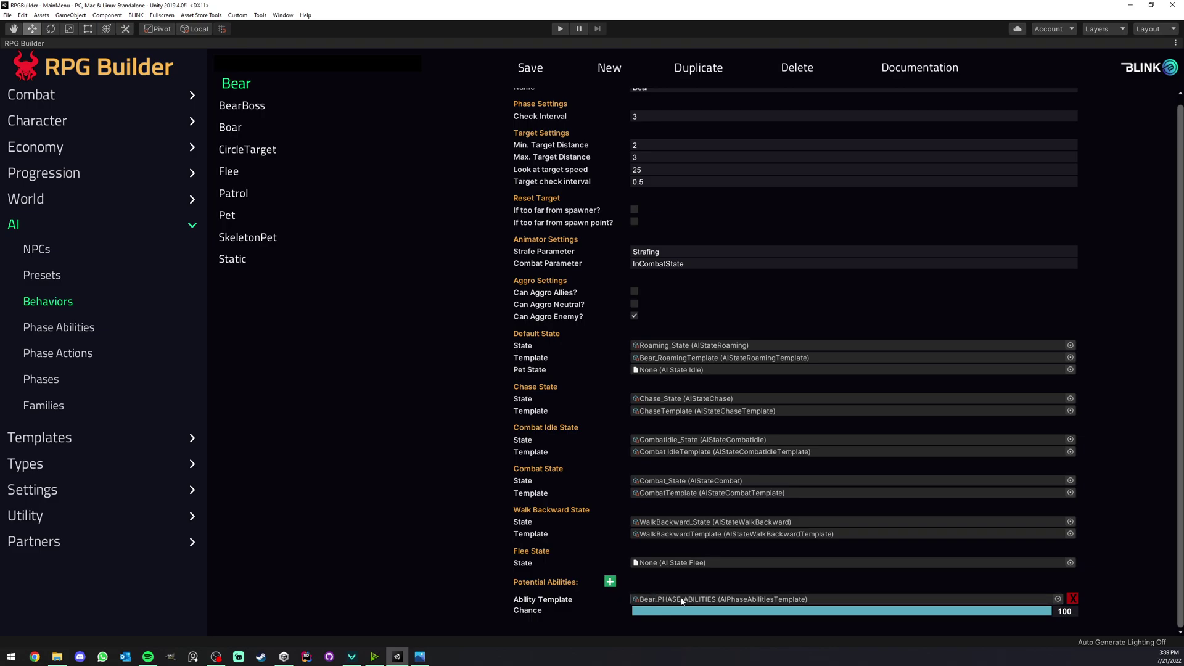
Step: Add three more potential ability entries to the Bear behavior
left_click(610, 582)
left_click(610, 581)
left_click(609, 581)
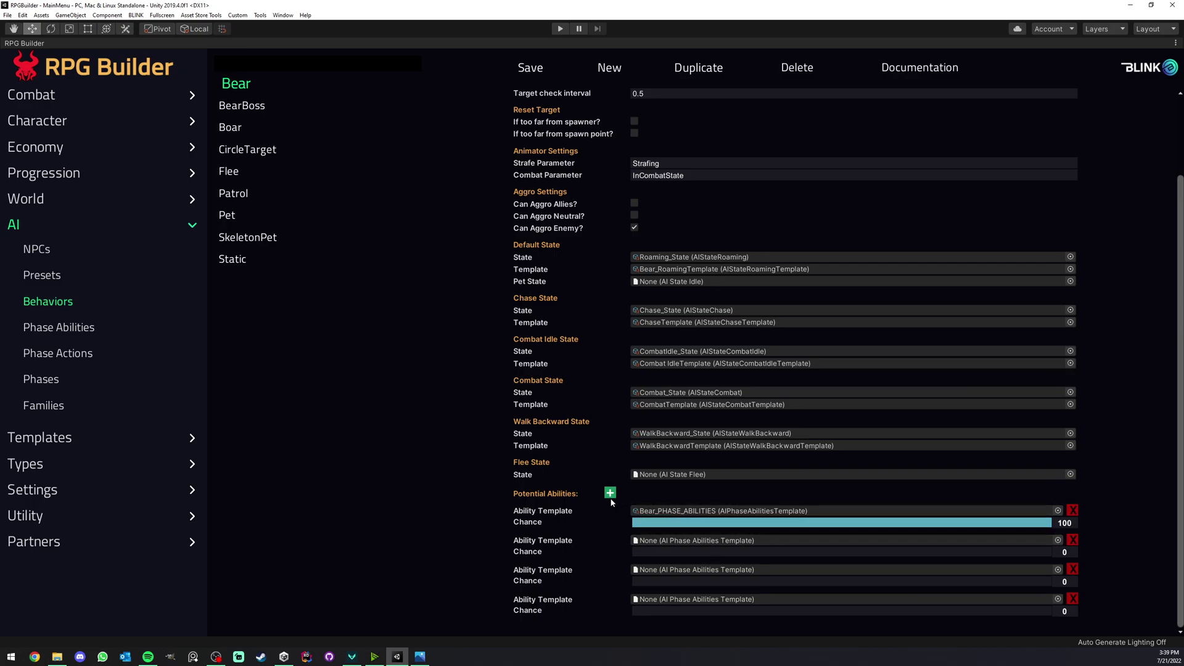
Step: Open the Bear phase abilities template and add four empty ability entries to its list
left_click(60, 329)
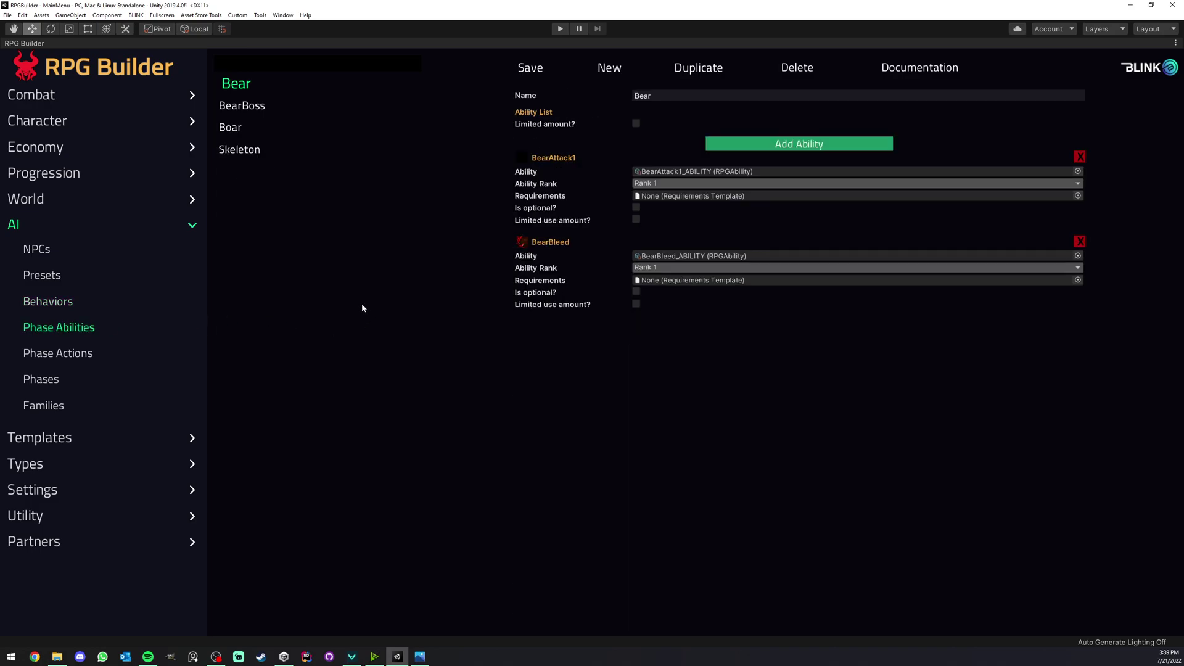
left_click(751, 145)
left_click(752, 145)
left_click(752, 145)
left_click(752, 146)
scroll(708, 210, "down", 3)
scroll(708, 210, "up", 3)
Step: Limit the Bear ability list to a maximum of 5 abilities and add three more empty ability entries
left_click(636, 123)
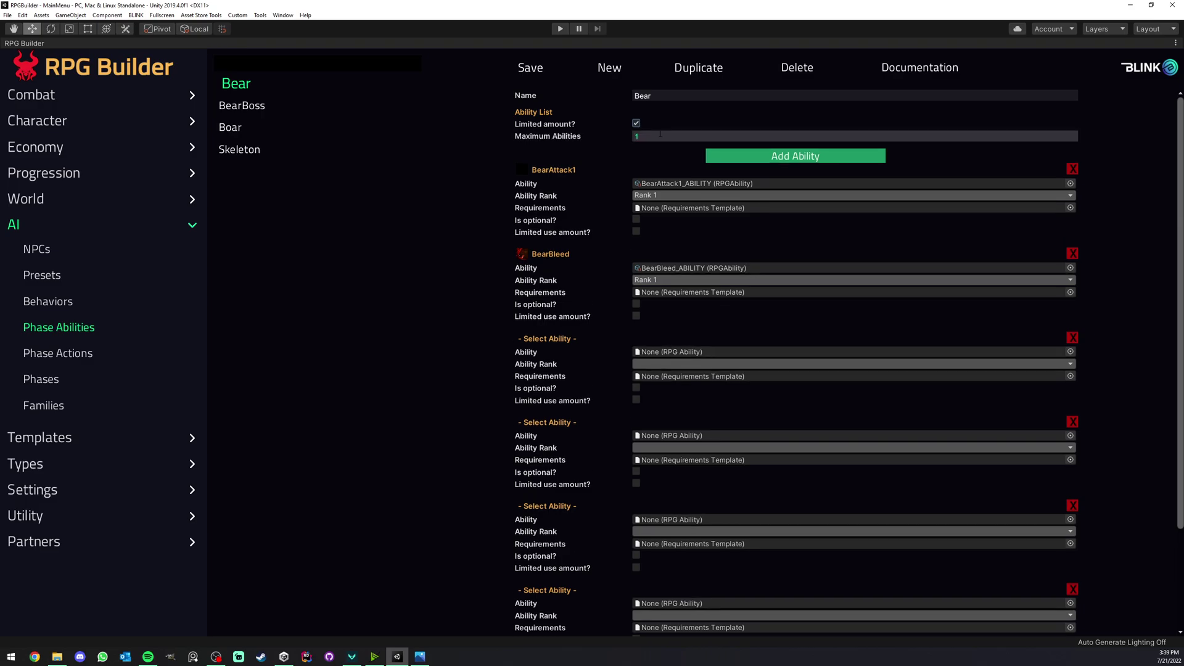
left_click(661, 134)
left_click(725, 155)
left_click(725, 156)
left_click(724, 156)
scroll(719, 210, "down", 5)
scroll(719, 210, "up", 5)
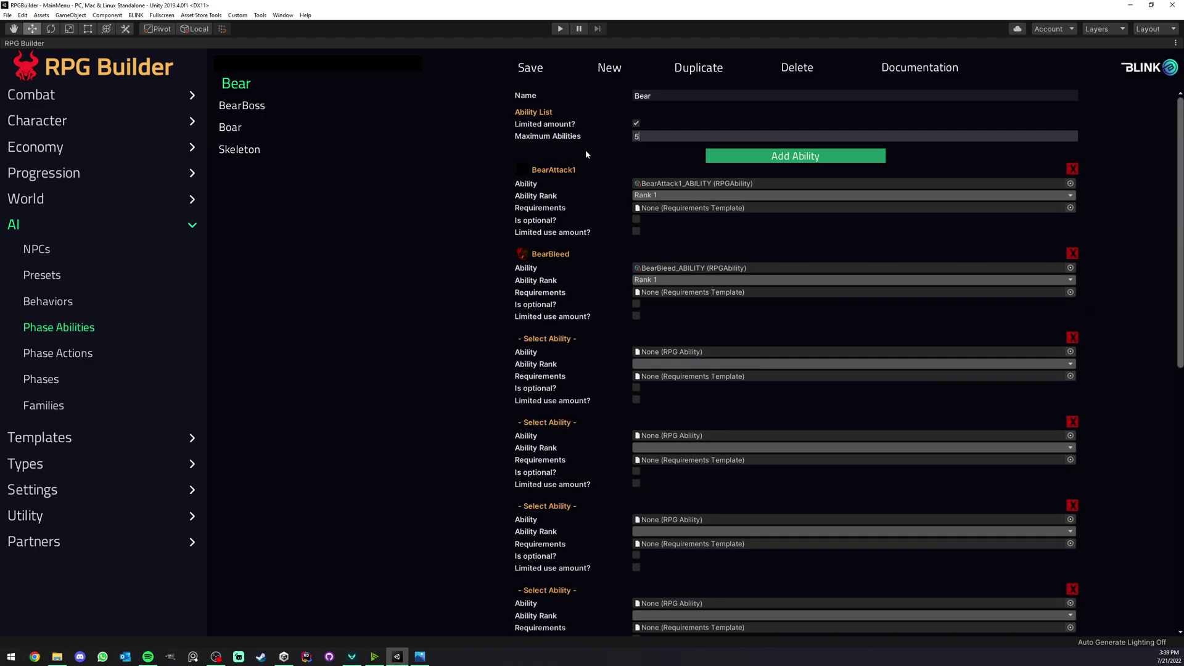
left_click(636, 136)
scroll(637, 220, "down", 3)
scroll(743, 234, "up", 3)
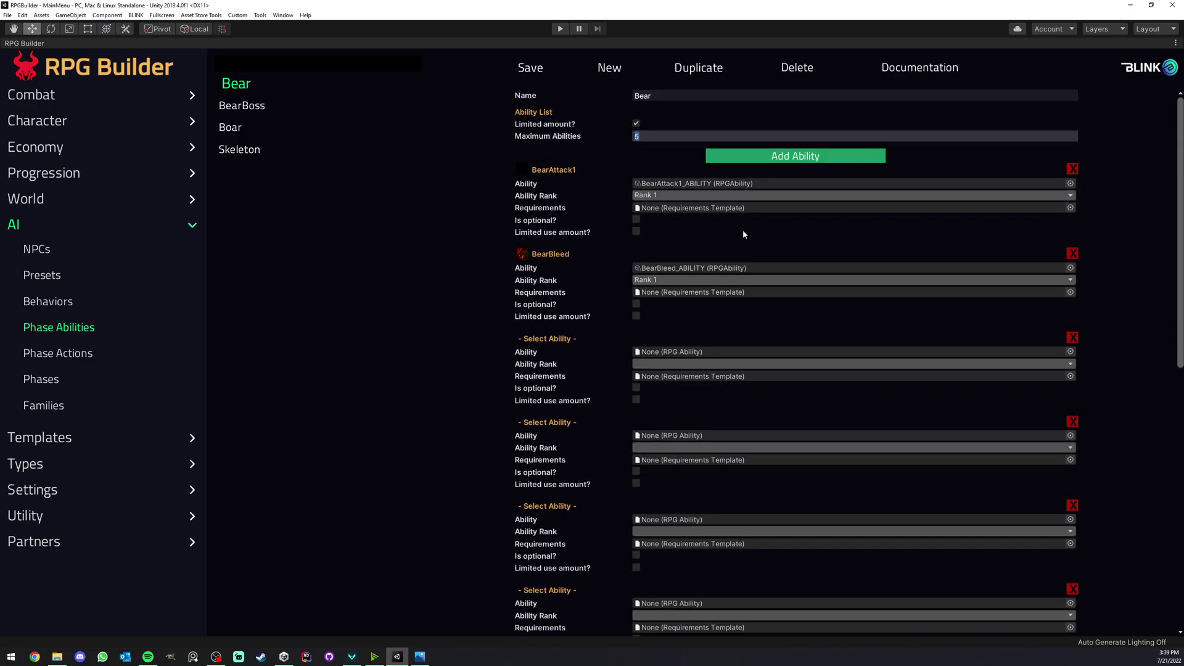
Step: Mark BearAttack1, BearBleed and the first two empty ability entries as optional
left_click(636, 219)
left_click(637, 316)
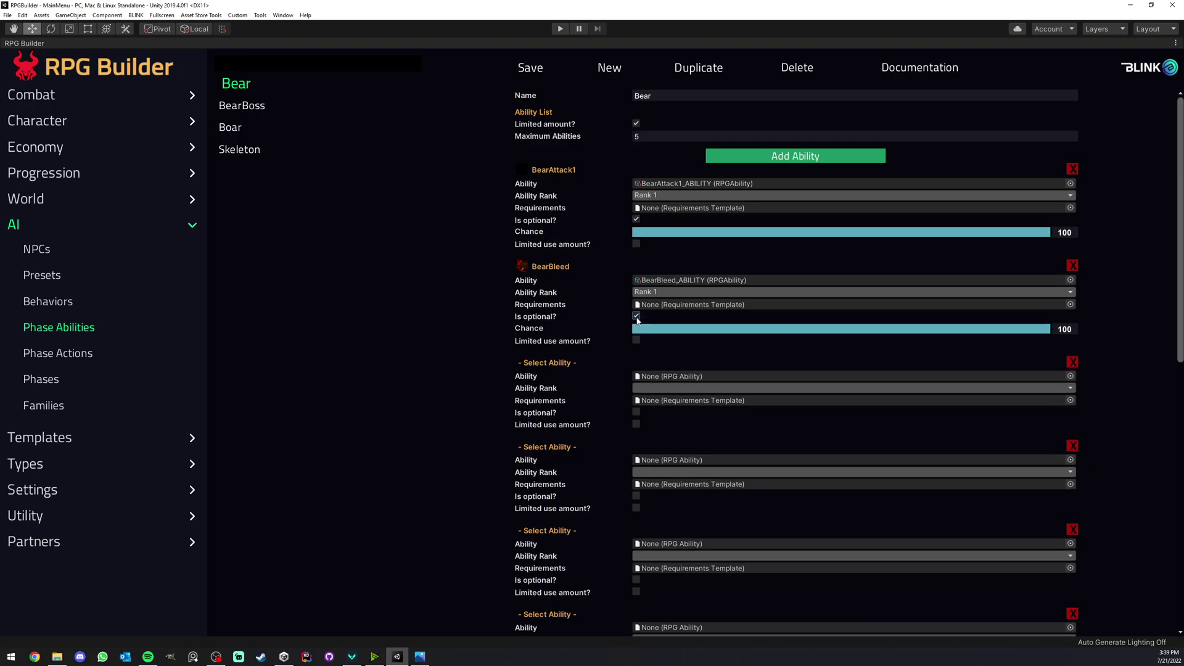
scroll(639, 409, "down", 2)
left_click(635, 331)
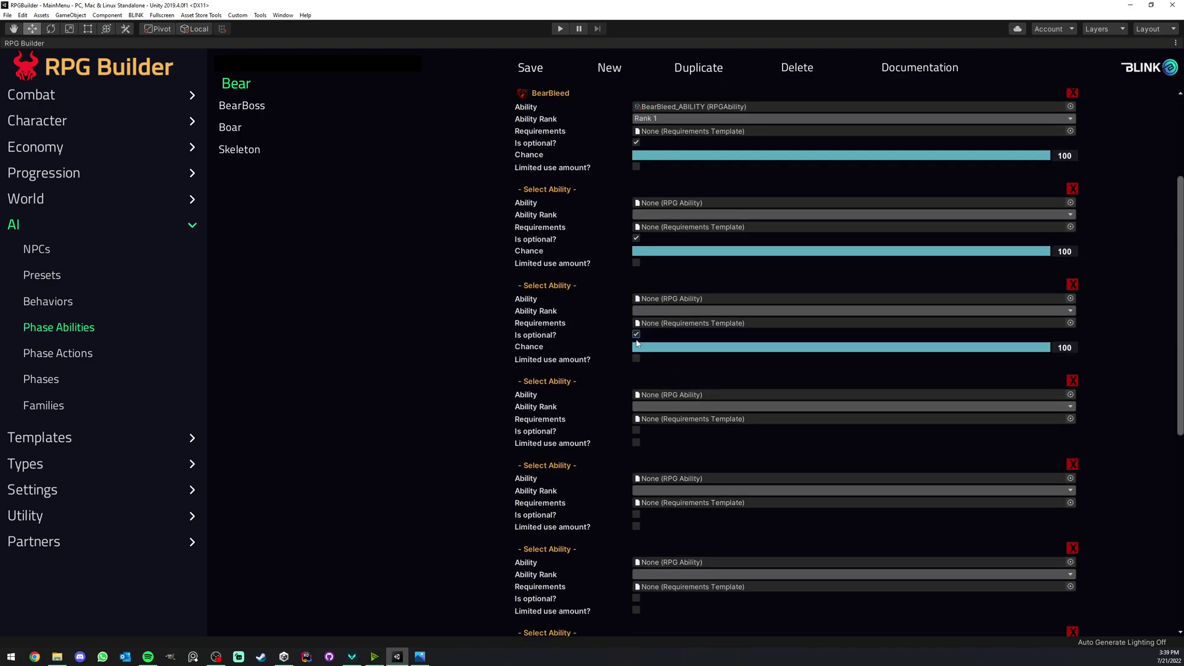
left_click(637, 429)
scroll(650, 333, "up", 2)
Step: Set the optional abilities' chances to 100 for BearAttack1, 1.87 for BearBleed, and 88.73 and 18.33 for the two empty entries
left_click_drag(906, 232, 1105, 234)
left_click_drag(781, 331, 641, 330)
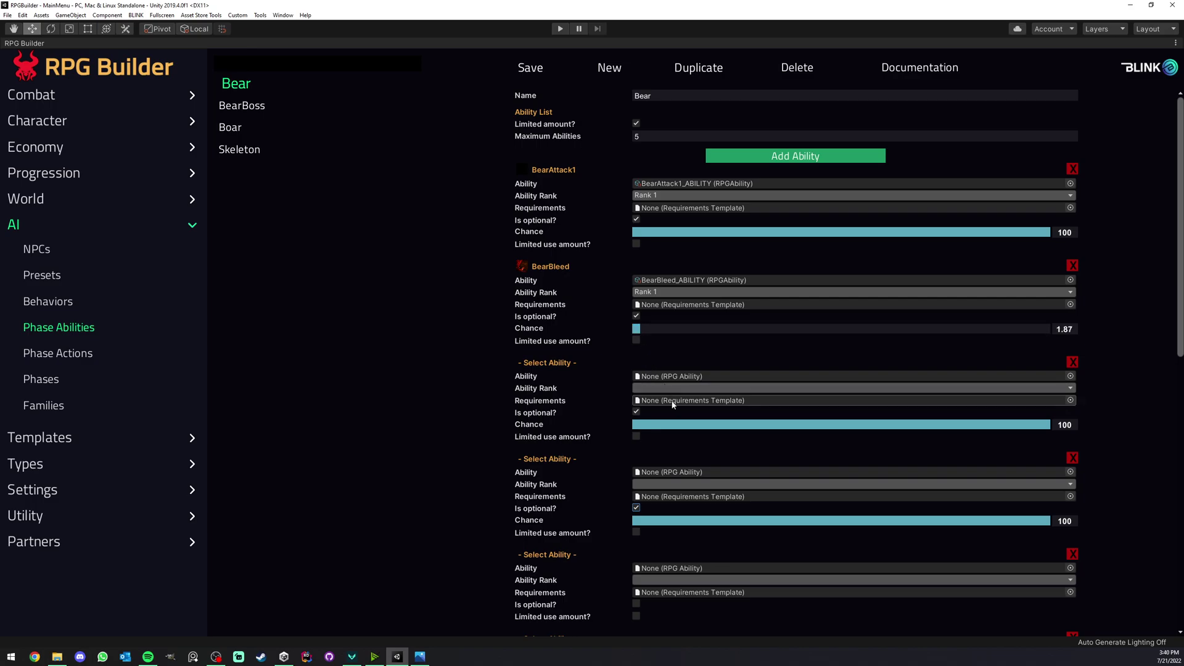
left_click_drag(676, 424, 1003, 425)
scroll(782, 401, "down", 5)
left_click_drag(760, 521, 724, 522)
scroll(757, 378, "up", 5)
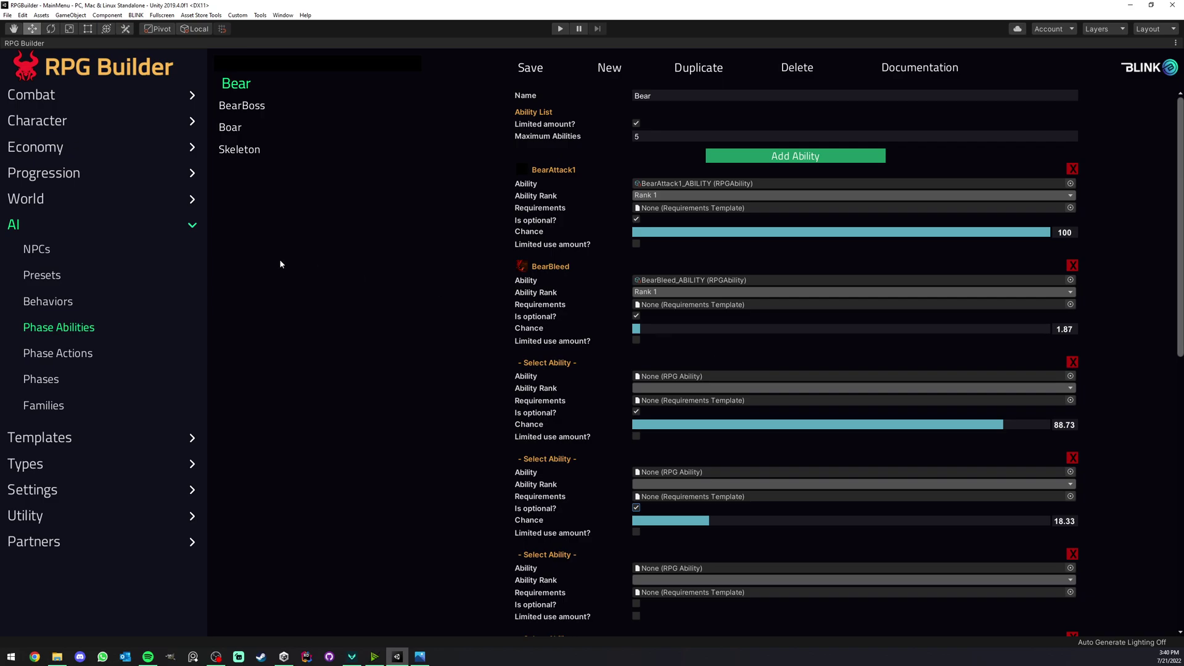
Step: Revisit the Bear NPC and Bear phase, and add two more potential ability entries to the Bear behavior
left_click(41, 248)
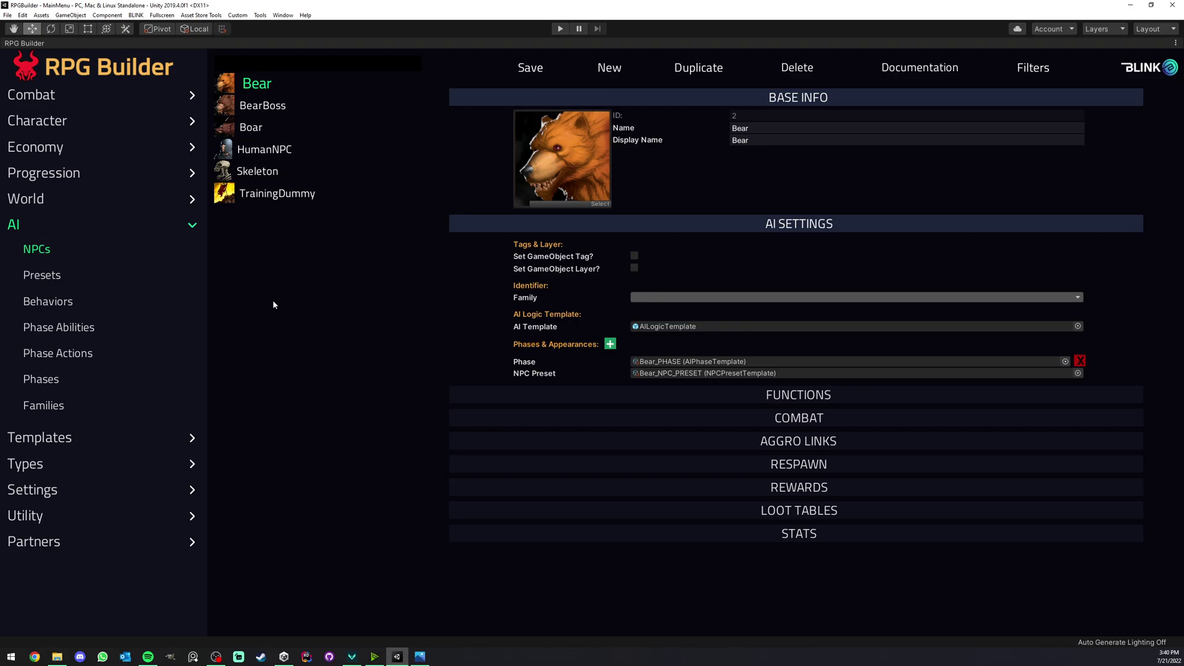
left_click(41, 379)
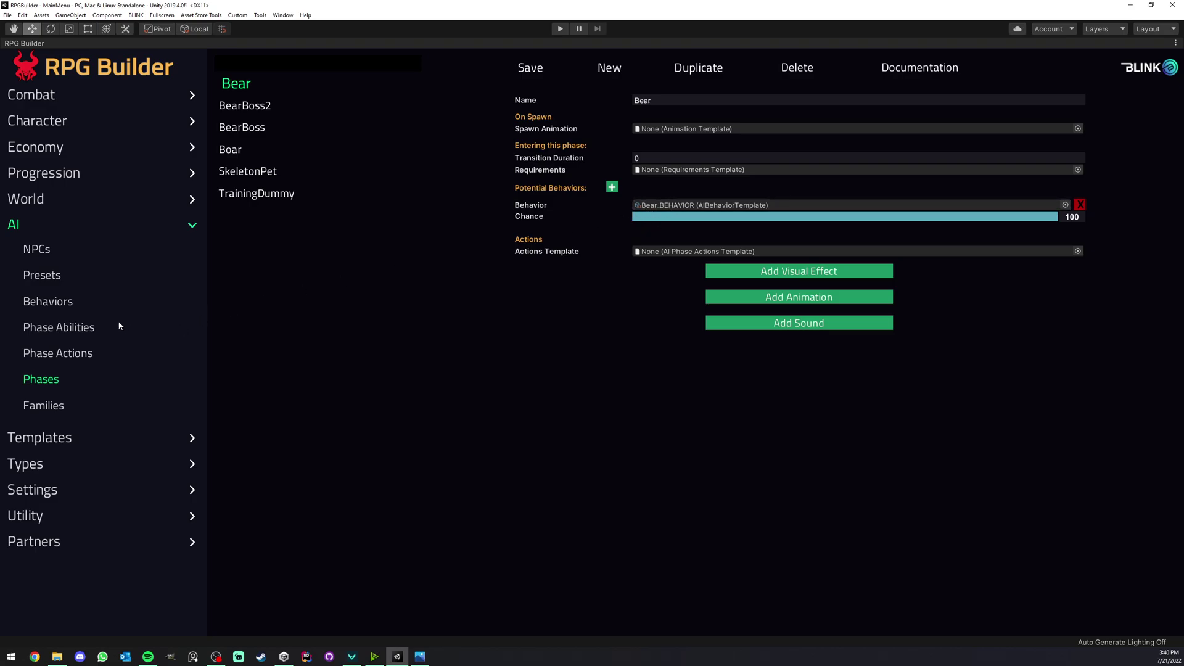
left_click(52, 303)
scroll(506, 347, "down", 1)
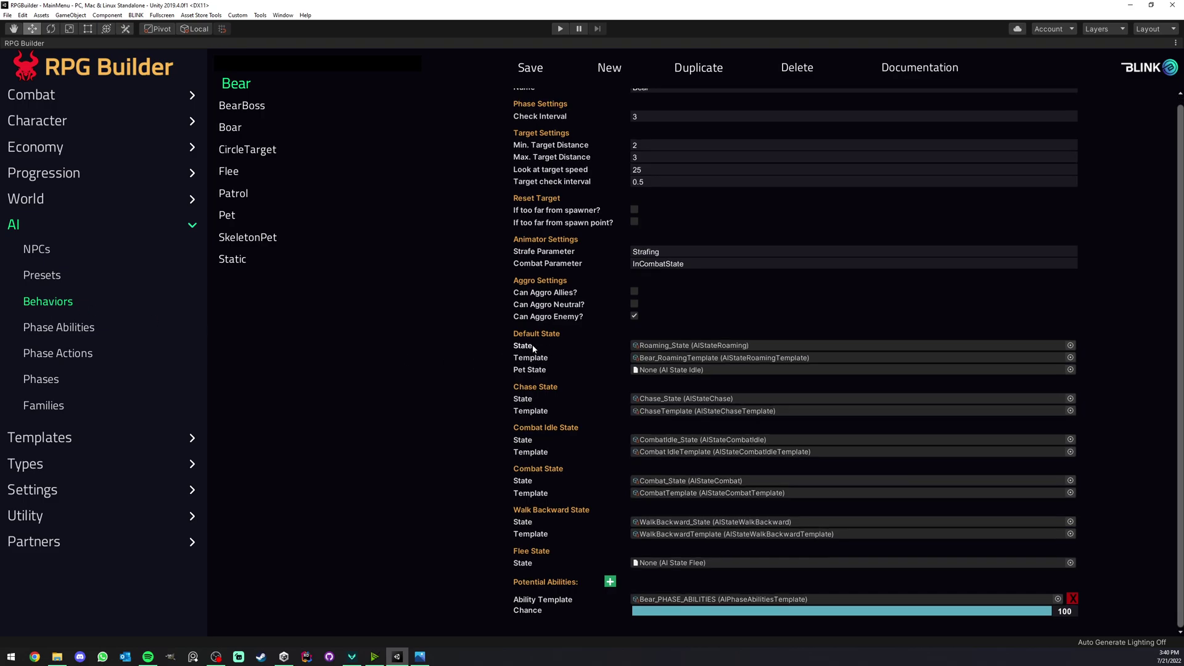
left_click(610, 581)
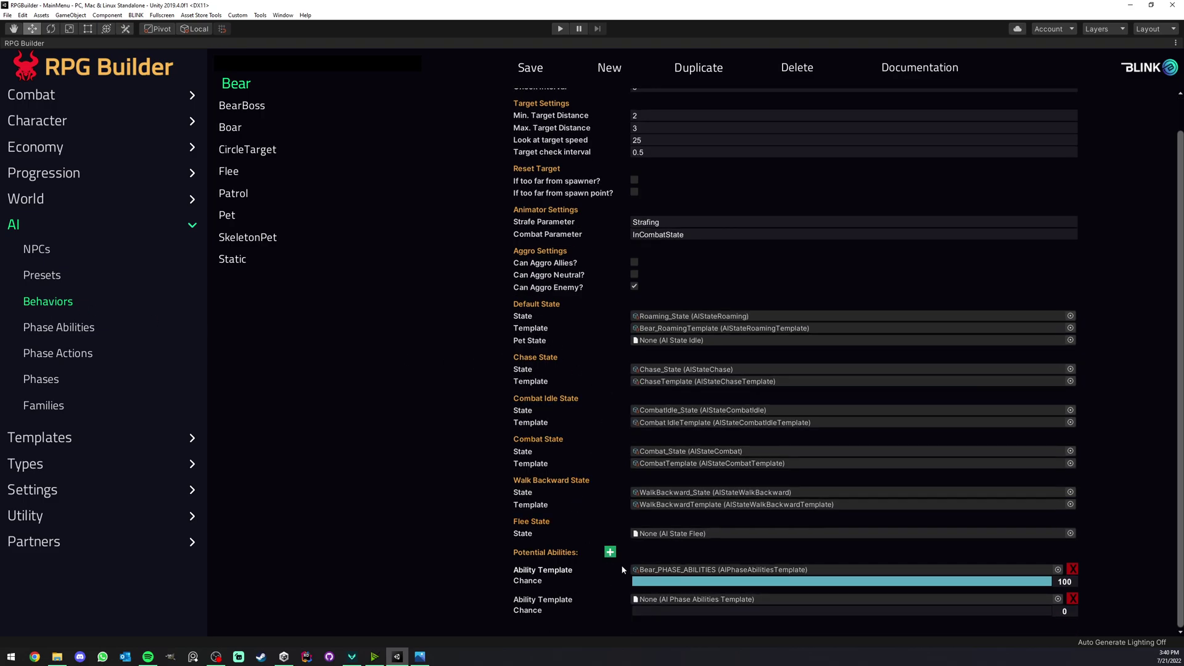
left_click(609, 553)
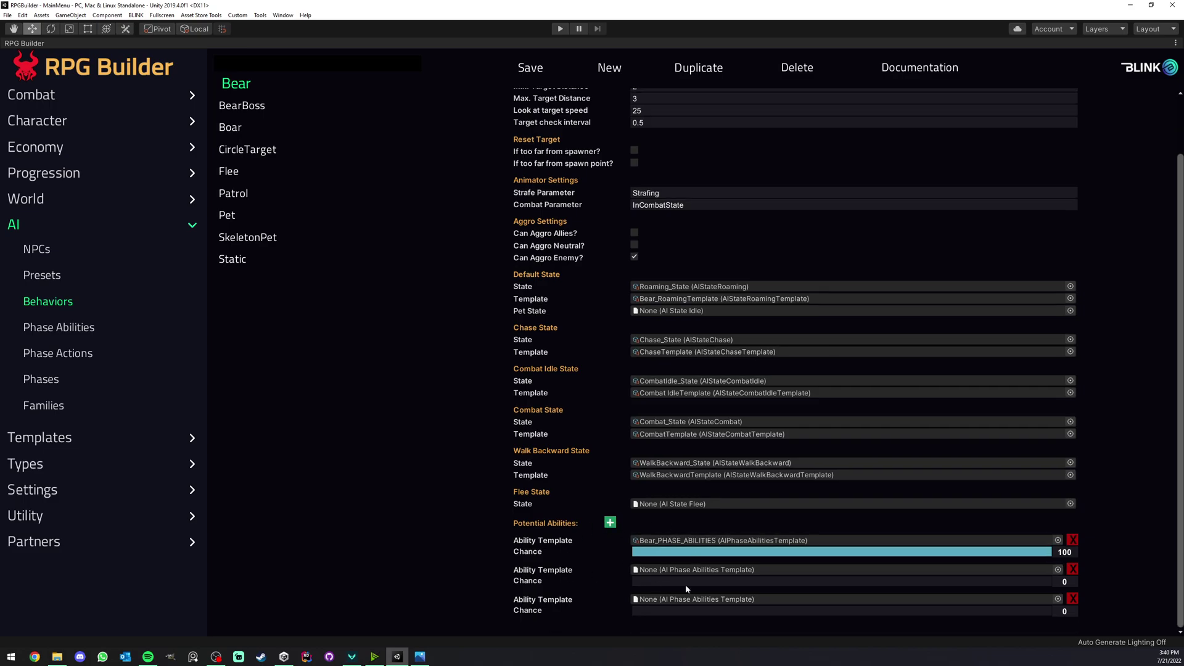
Step: Add three empty ability entries to the Bear phase abilities template
left_click(53, 335)
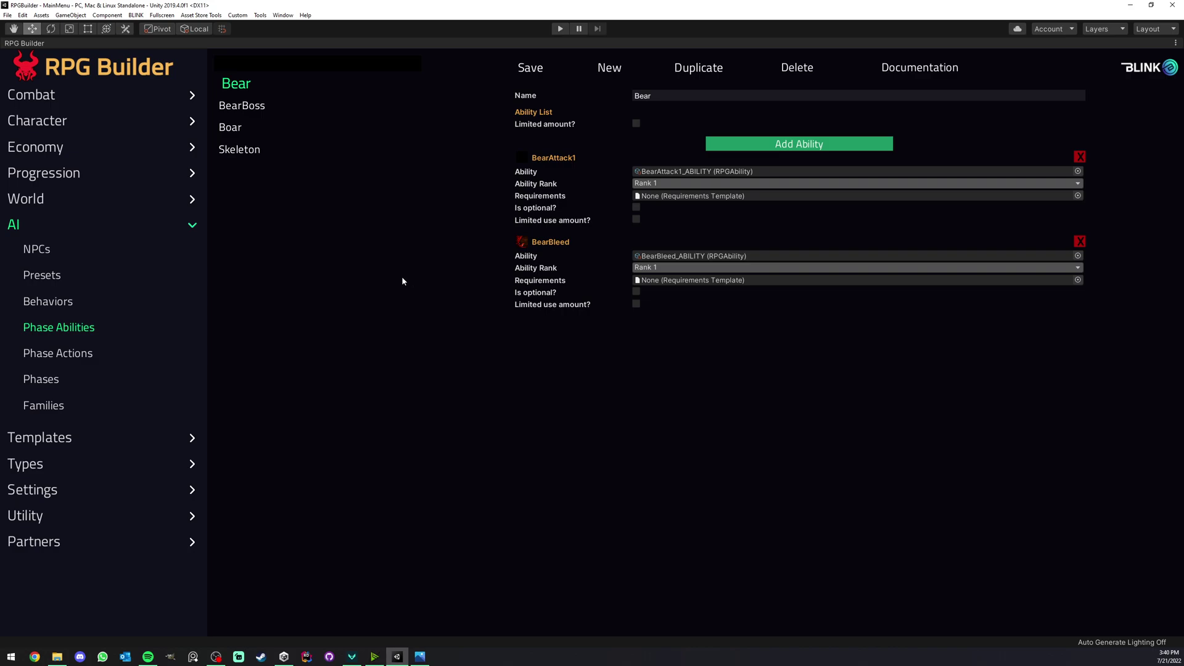
left_click(722, 144)
double_click(722, 144)
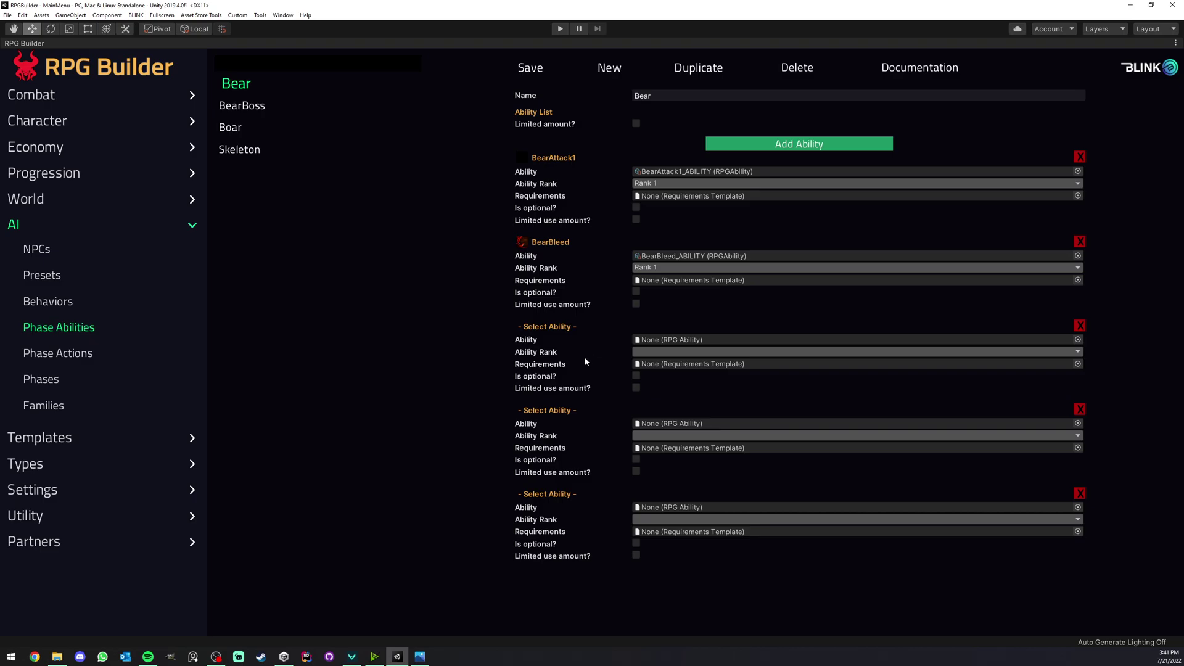
Step: Check the Actions branch of the diagram image, and view which action templates can be assigned to the Bear phase
left_click(421, 655)
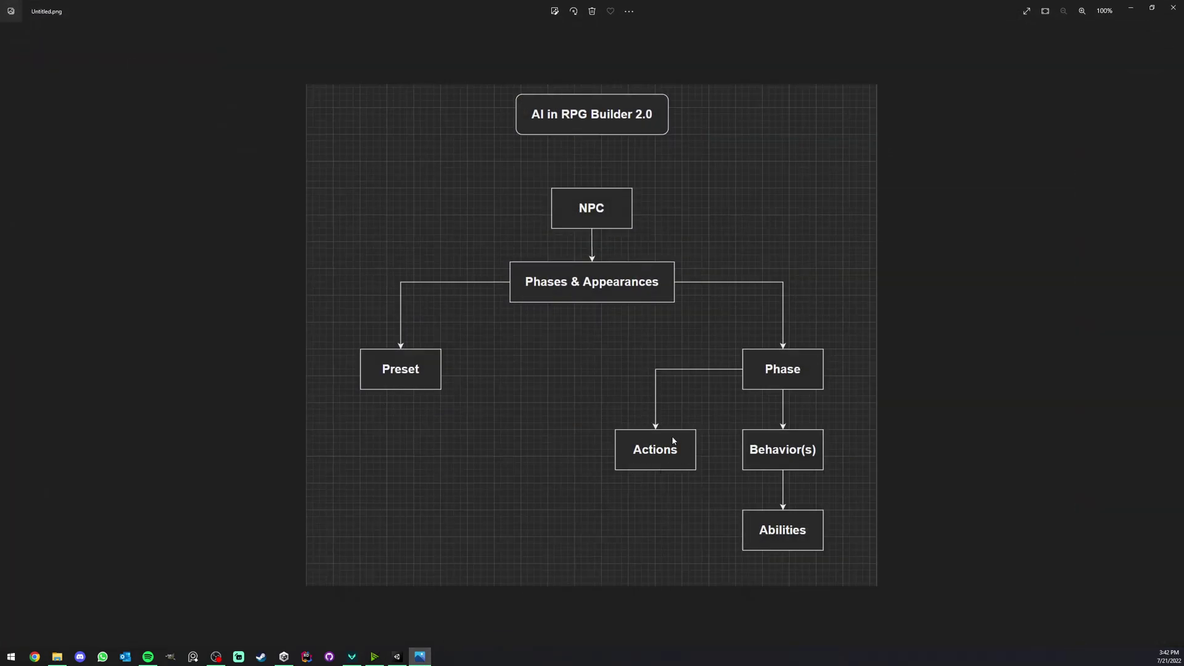
left_click(420, 657)
left_click(37, 378)
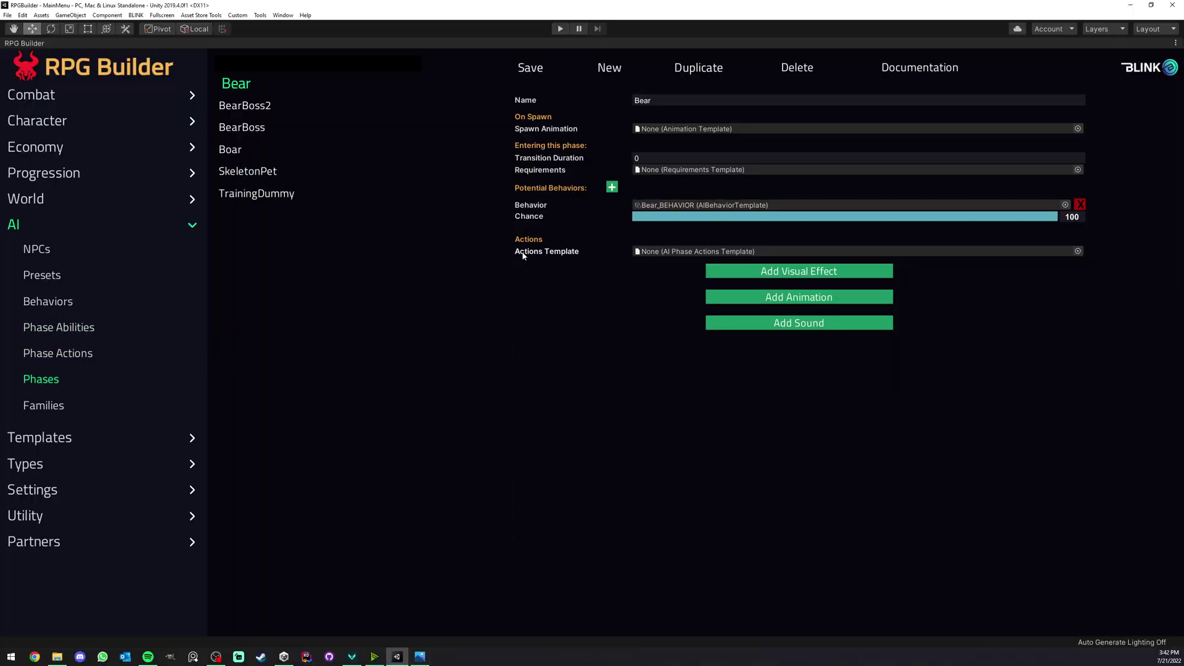
left_click(1077, 251)
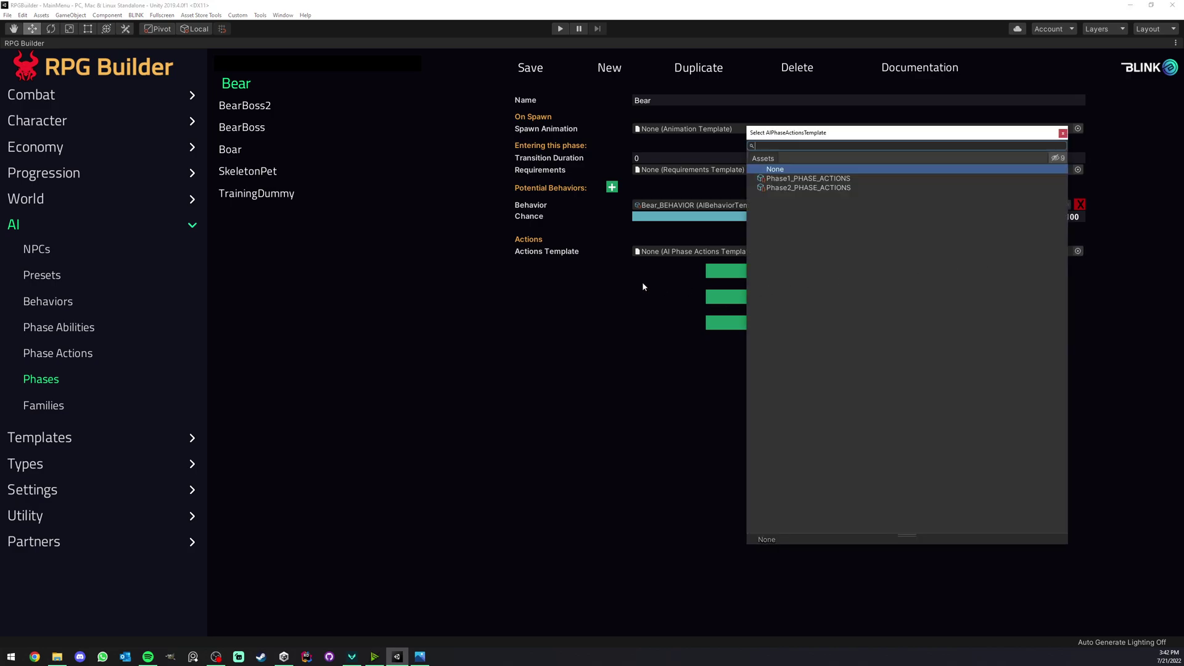
left_click(579, 277)
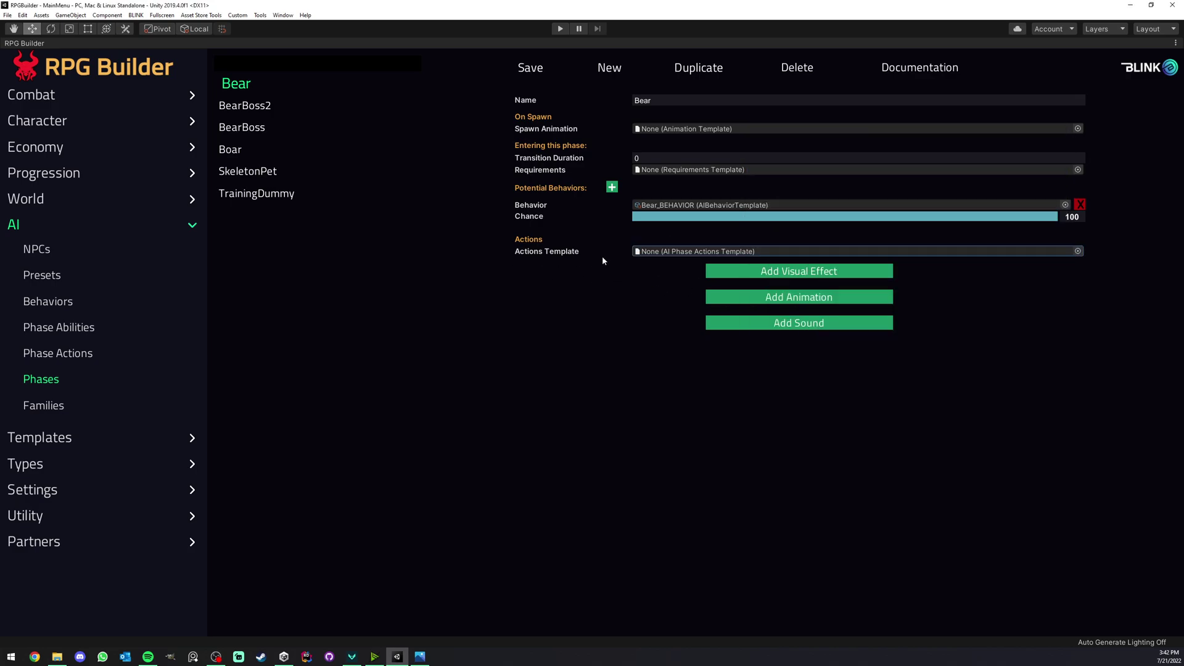
Step: Try adding three actions to the Phase1 phase actions template and activating its first action on Exit, and reload Phase1 without saving
left_click(58, 354)
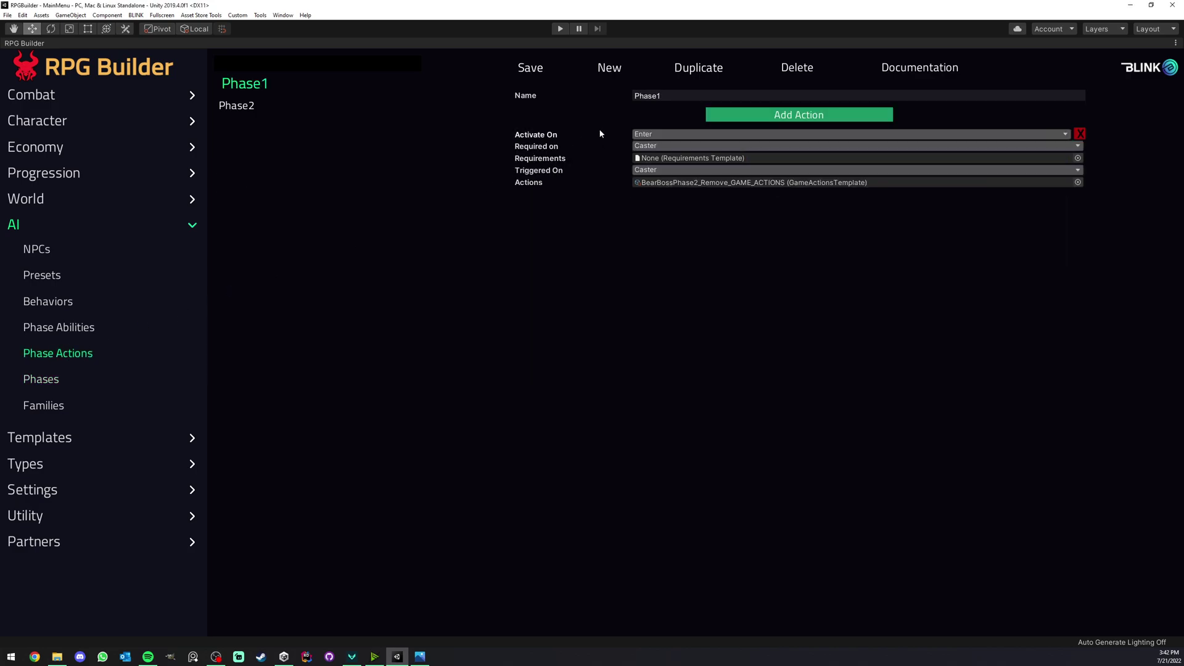
left_click(757, 118)
left_click(757, 117)
left_click(757, 117)
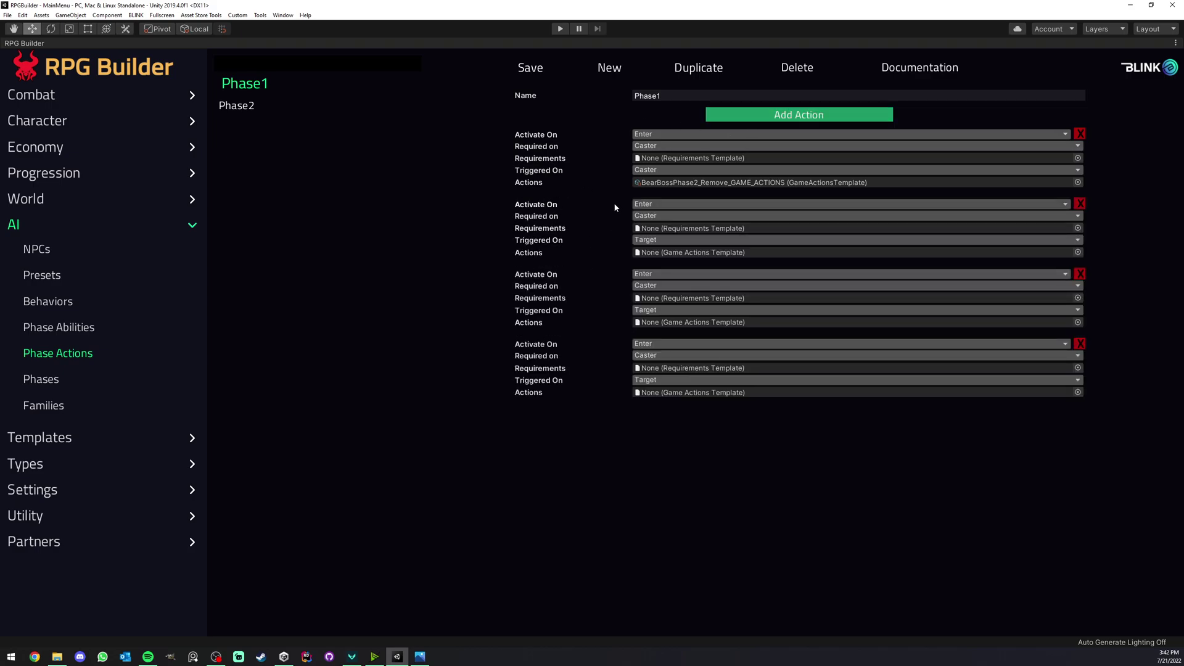
left_click(647, 134)
left_click(653, 158)
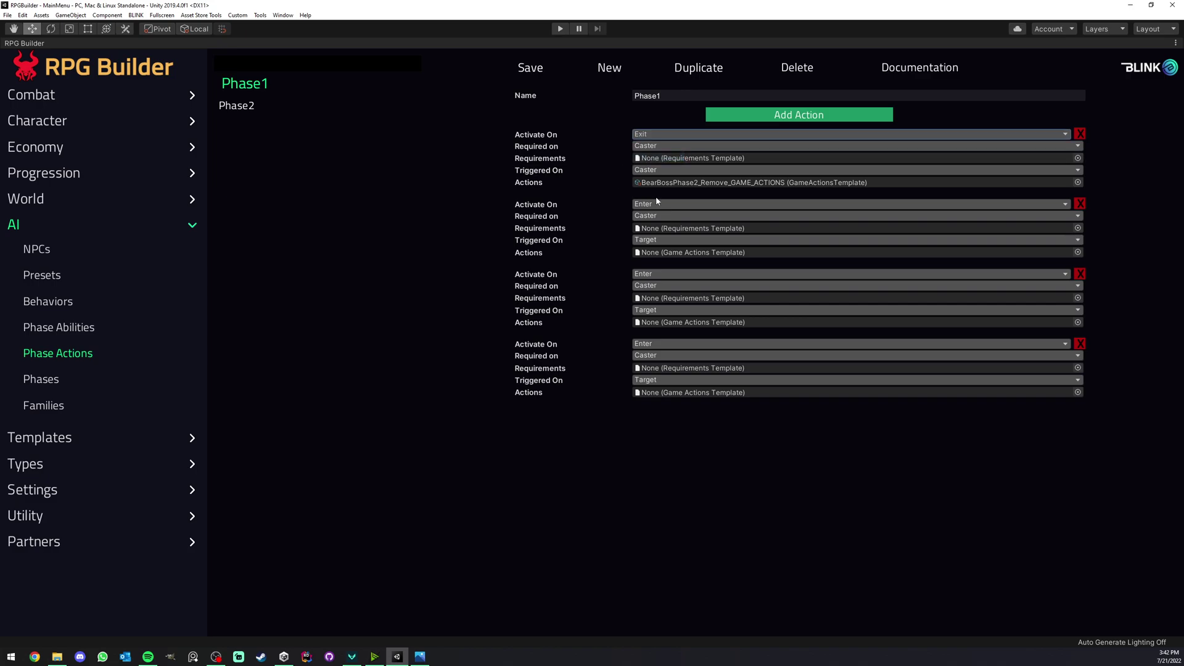
left_click(236, 105)
left_click(244, 83)
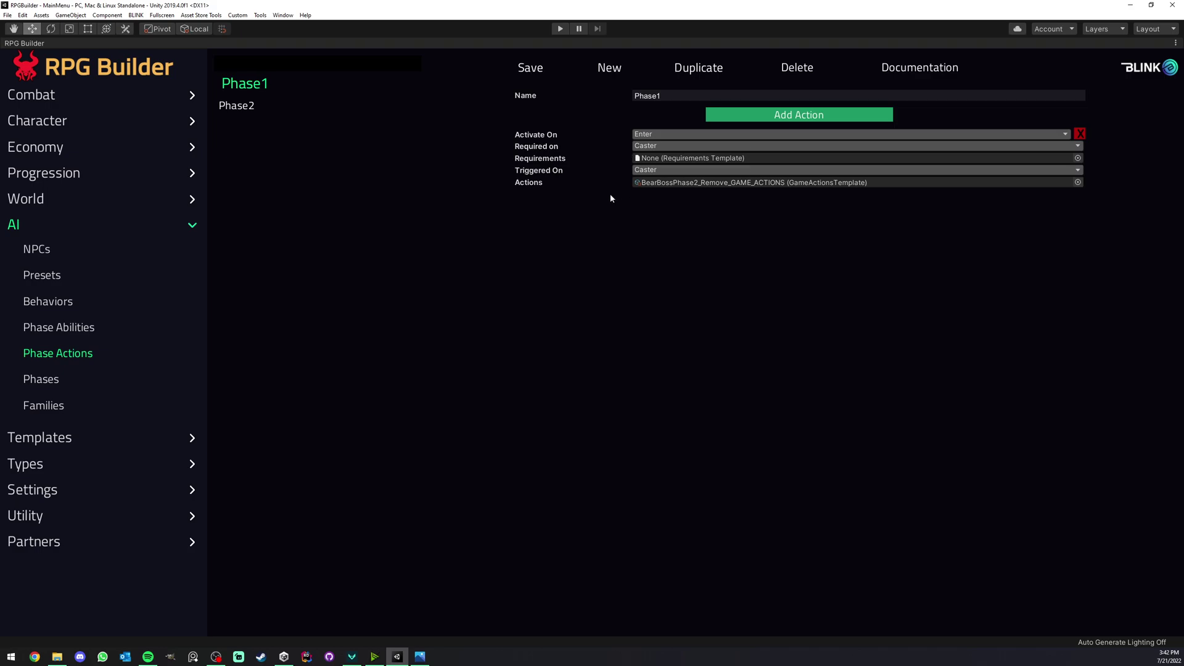
Step: Set the Required on option of Phase1's action to Target
left_click(578, 136)
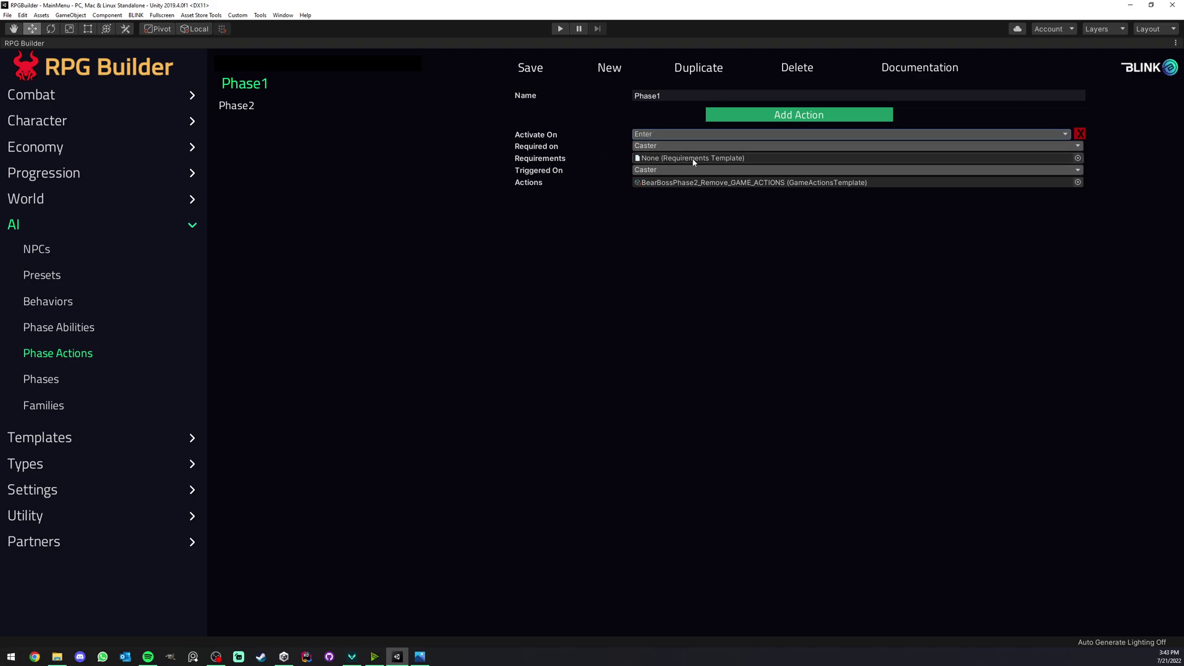
left_click(649, 148)
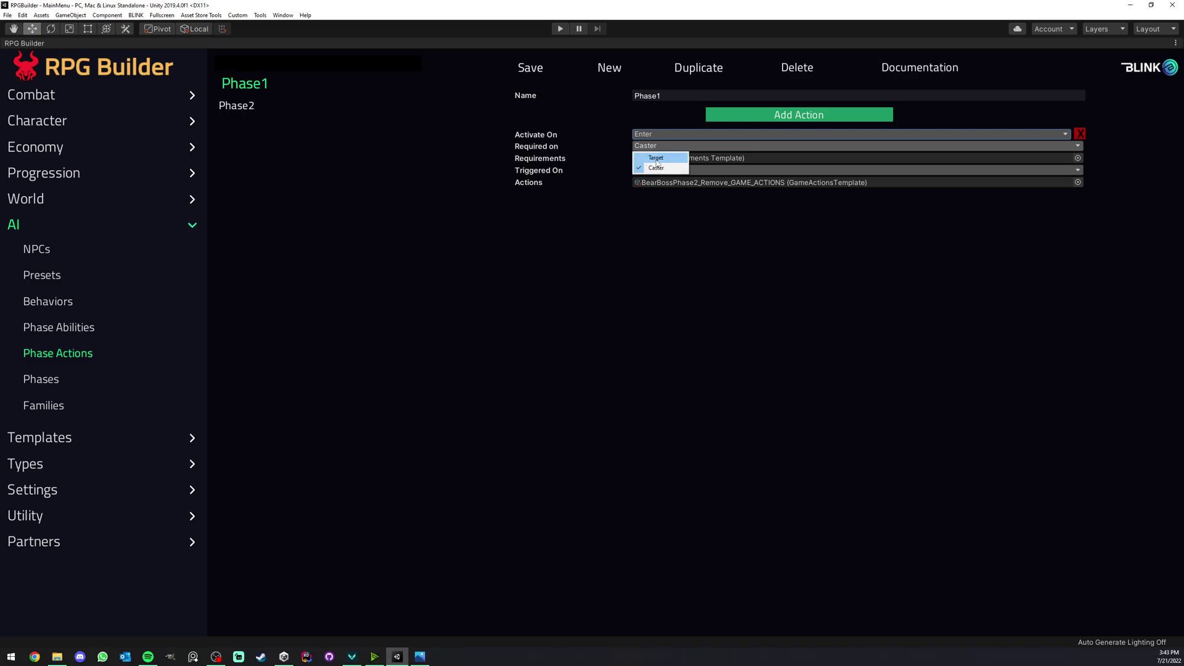
left_click(656, 158)
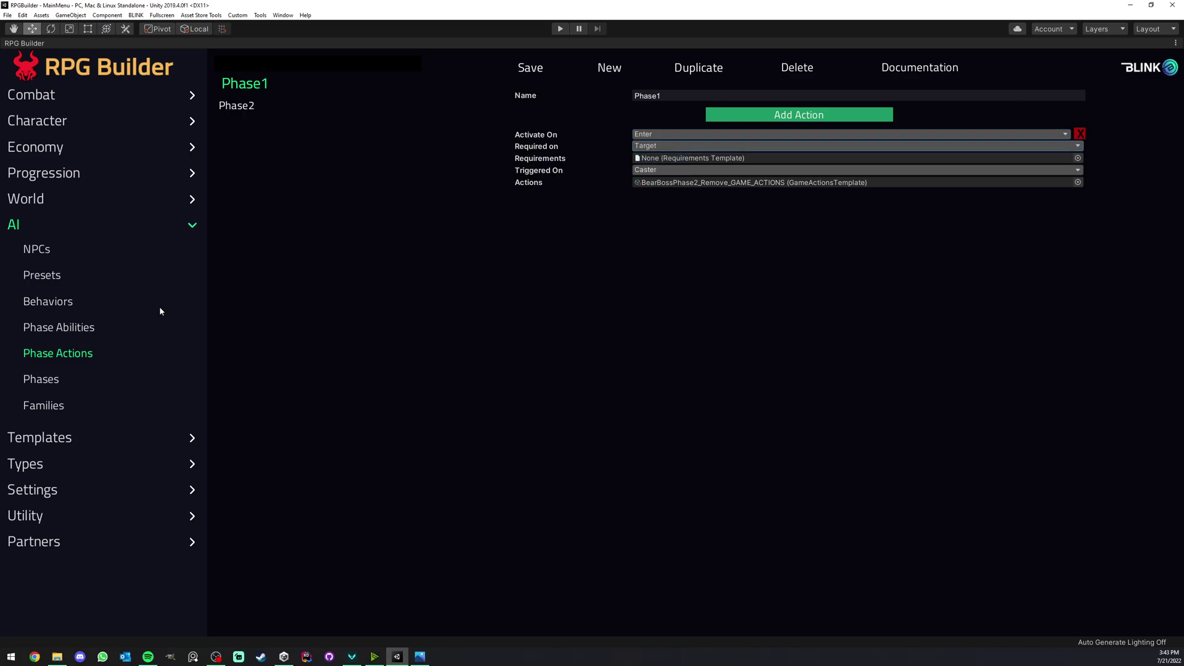
Step: Start a new requirements template and add four requirement groups to it
left_click(42, 440)
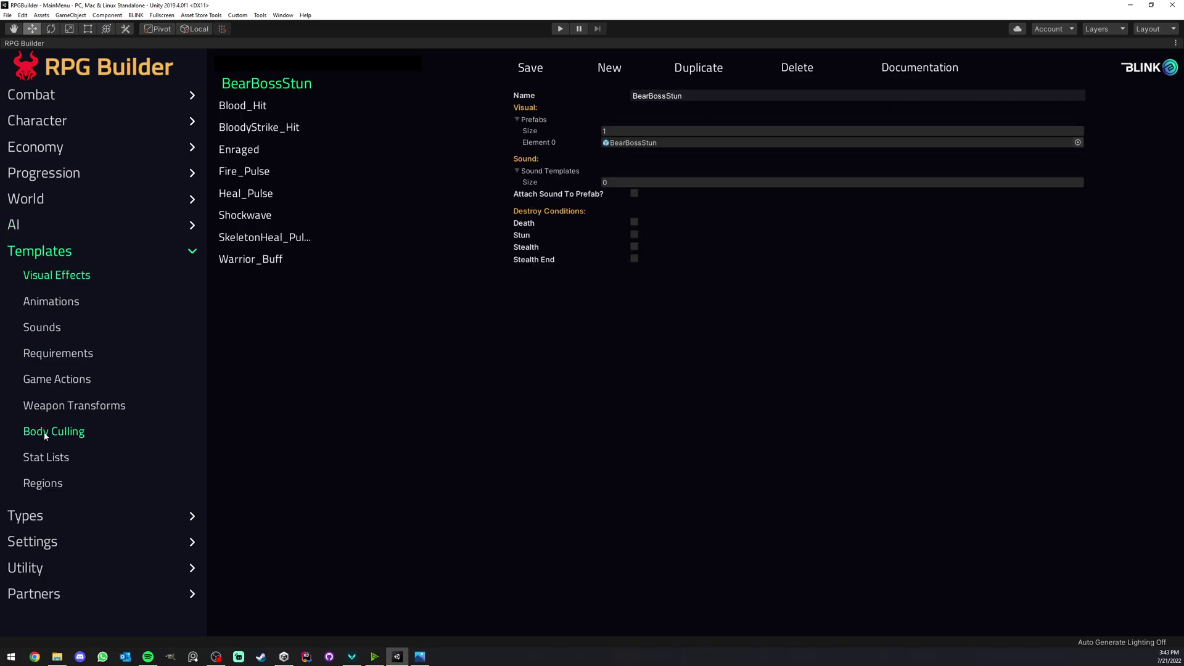
left_click(58, 353)
left_click(609, 67)
left_click(679, 115)
left_click(679, 114)
left_click(679, 114)
left_click(679, 115)
Step: Add four requirements to Requirement Group 1 and set the first requirement's type to Effect
left_click(735, 148)
left_click(735, 149)
left_click(735, 149)
left_click(734, 149)
left_click(801, 190)
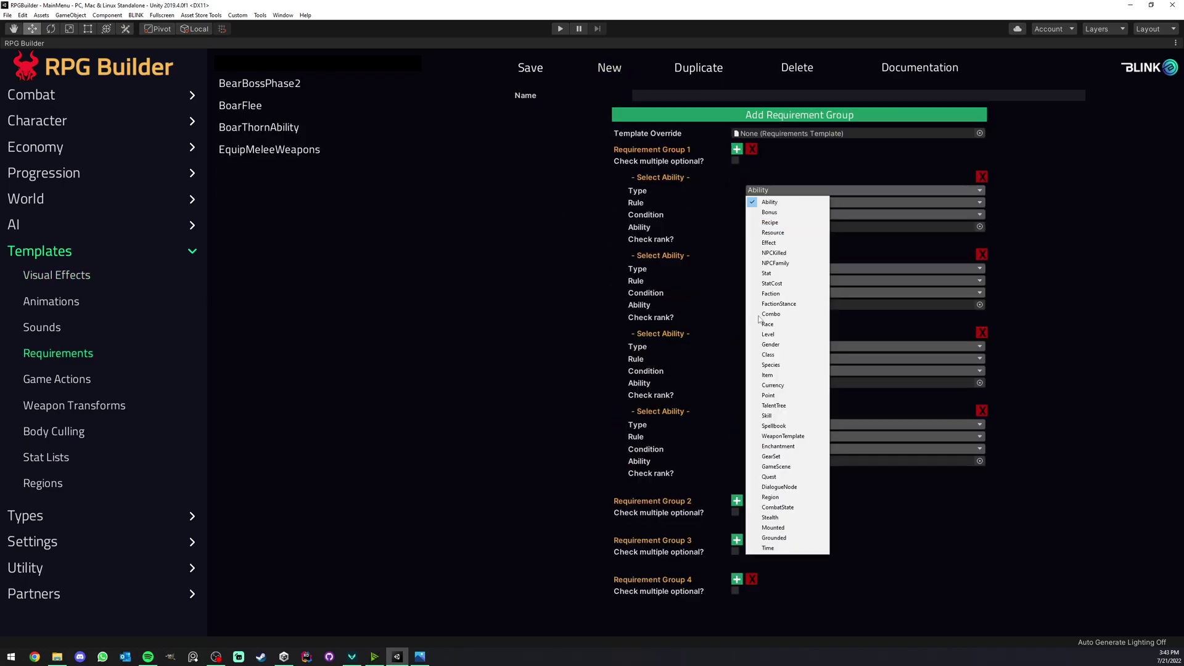
left_click(769, 242)
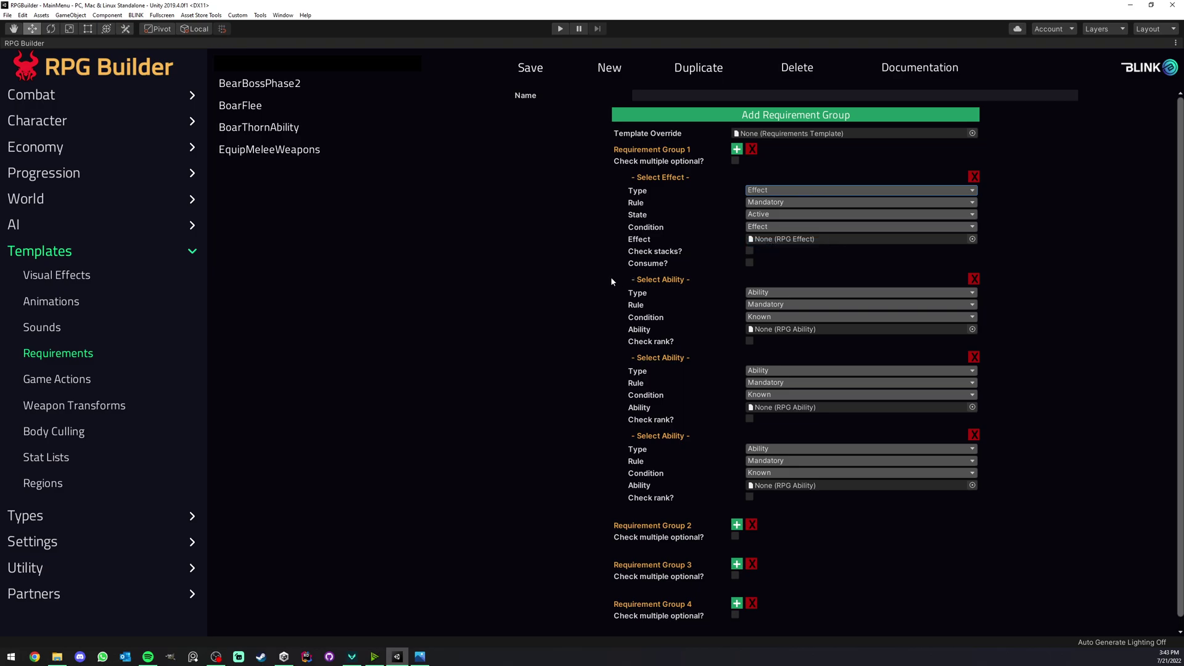
left_click(793, 189)
left_click(572, 265)
Step: Start a new game actions template and add four empty game actions to it
left_click(19, 224)
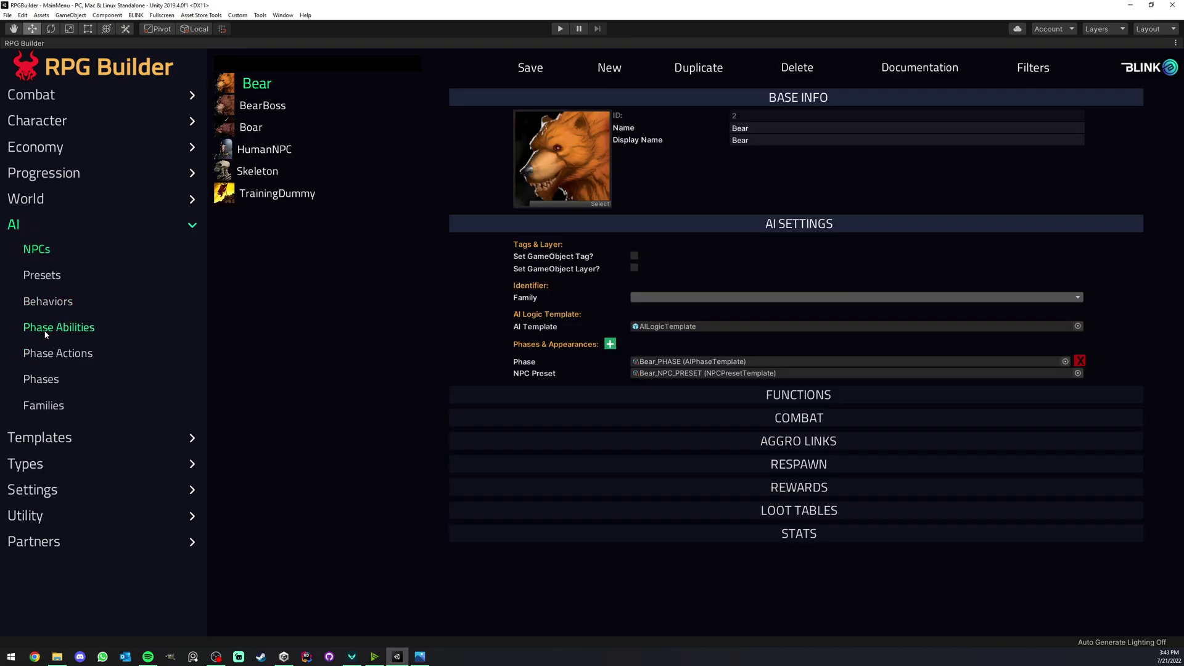
left_click(49, 352)
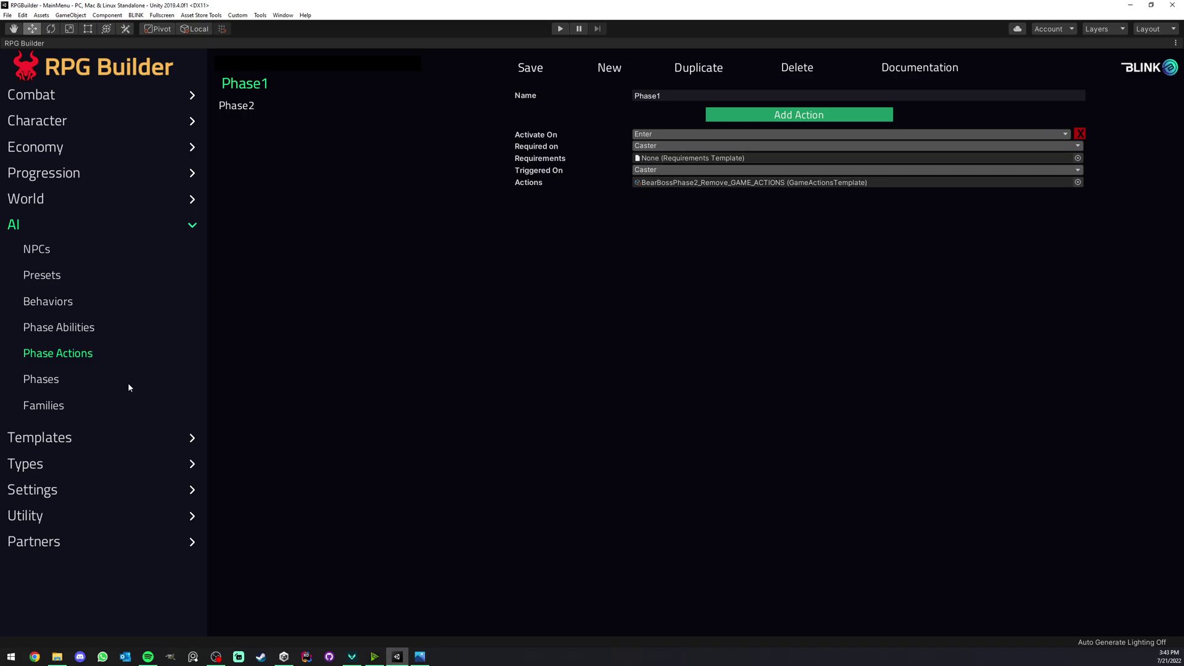
left_click(53, 435)
left_click(62, 378)
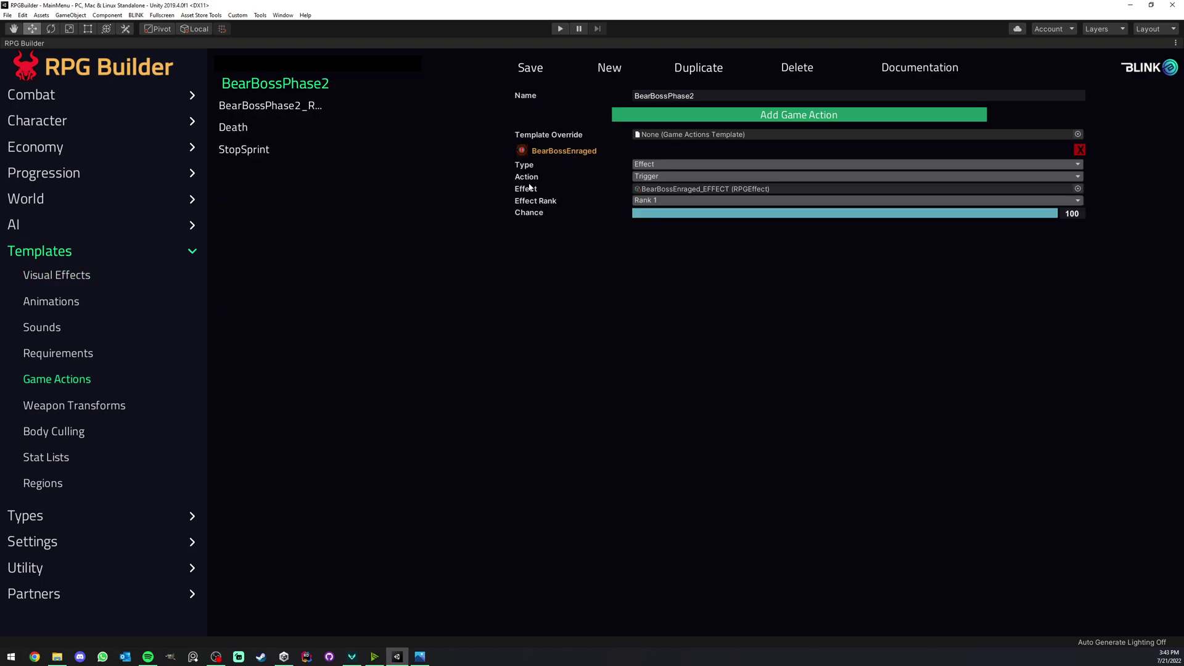
left_click(608, 68)
left_click(686, 114)
left_click(686, 115)
left_click(687, 115)
left_click(686, 114)
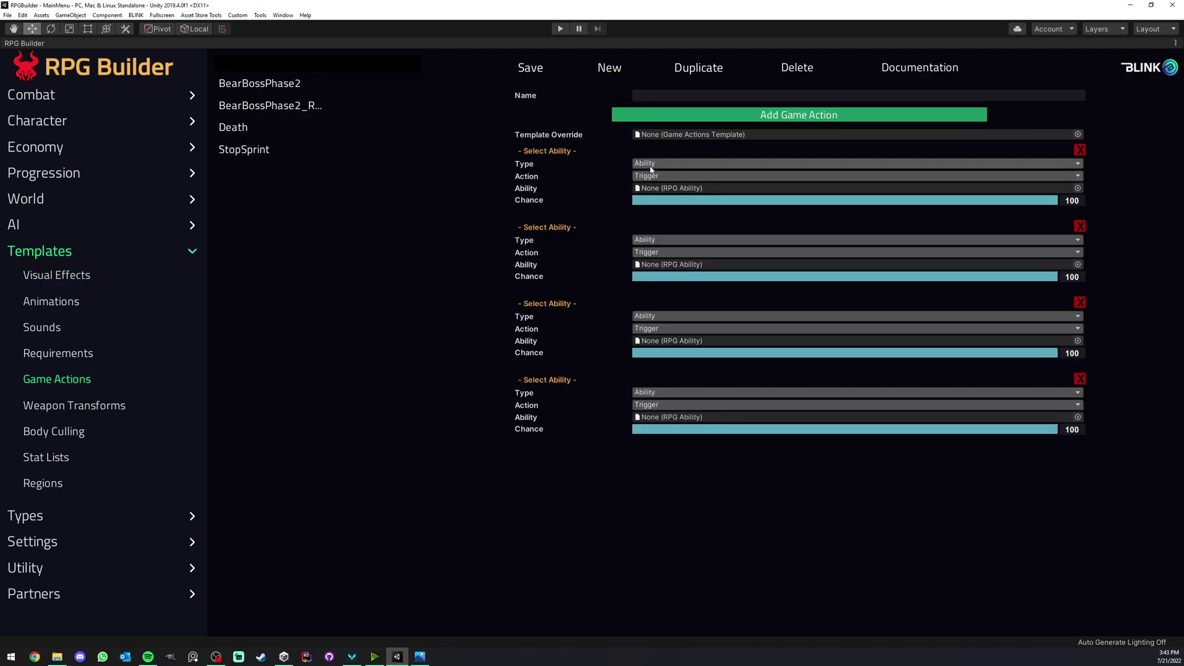
Step: Configure the first game action as type Time with action SetHour and a value of 22
left_click(678, 164)
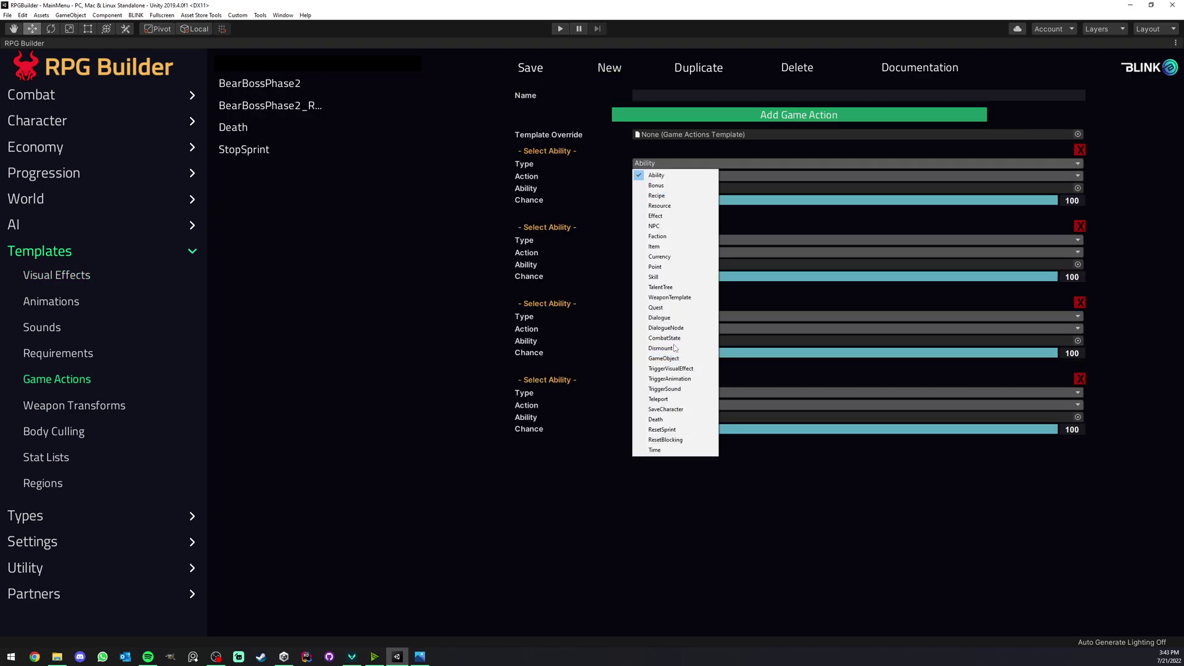
left_click(654, 450)
left_click(654, 161)
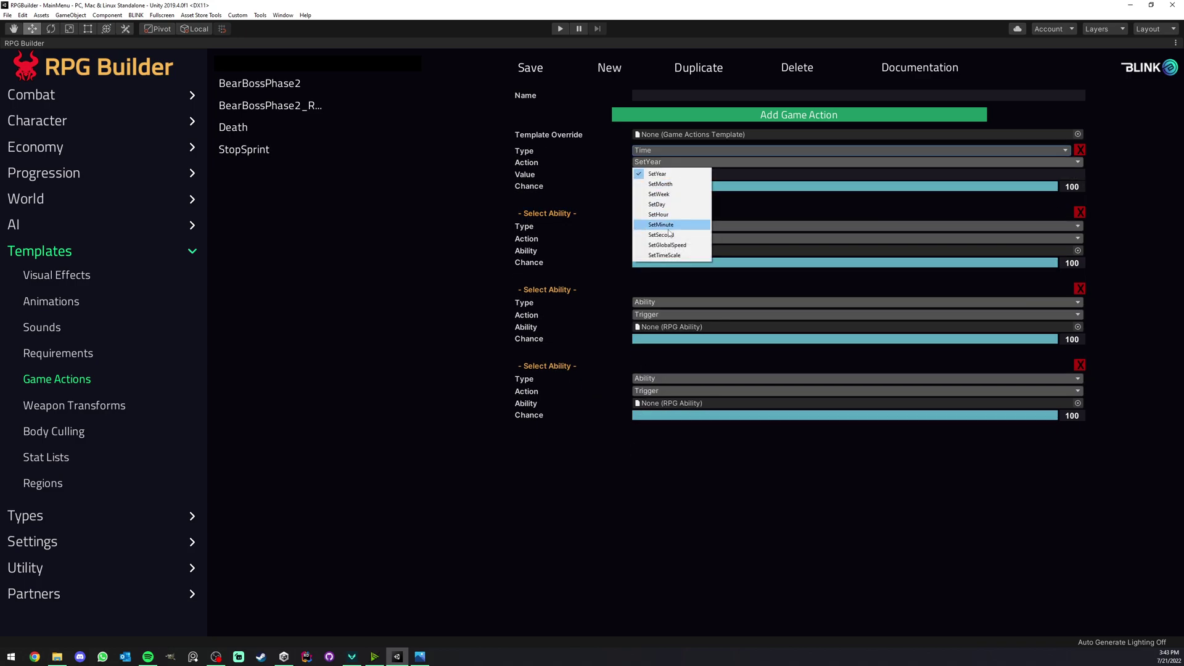
left_click(659, 214)
left_click(666, 174)
type("22")
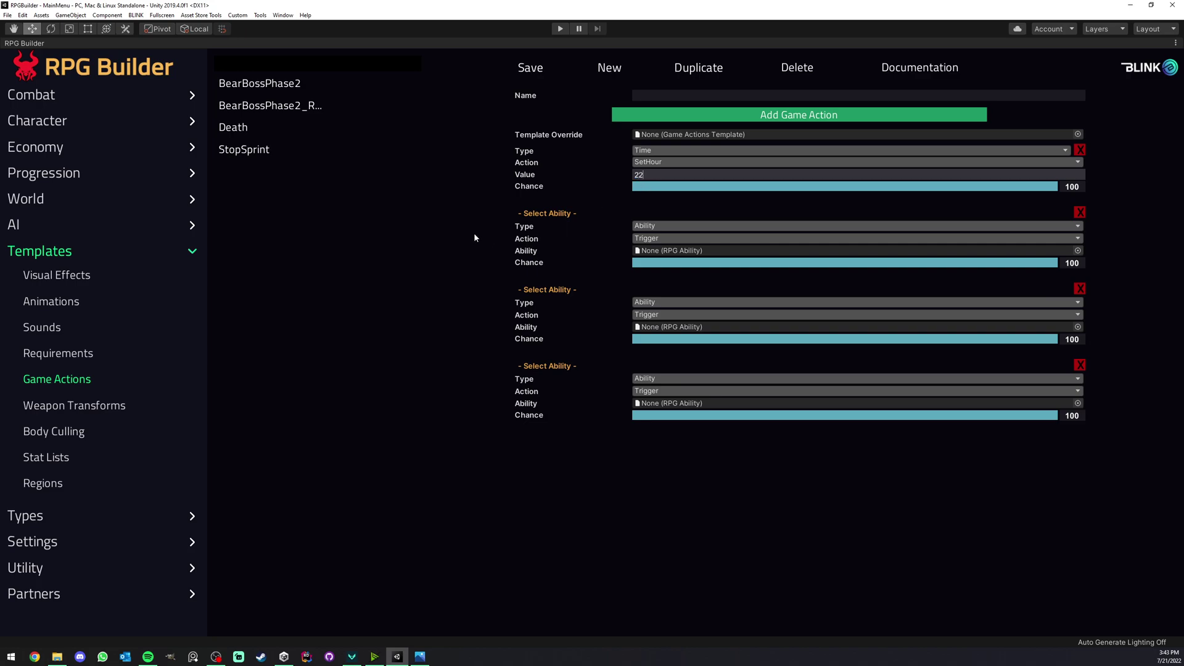
Step: Change the first game action's time operation to SetTimeScale and check which other action types are available
left_click(654, 162)
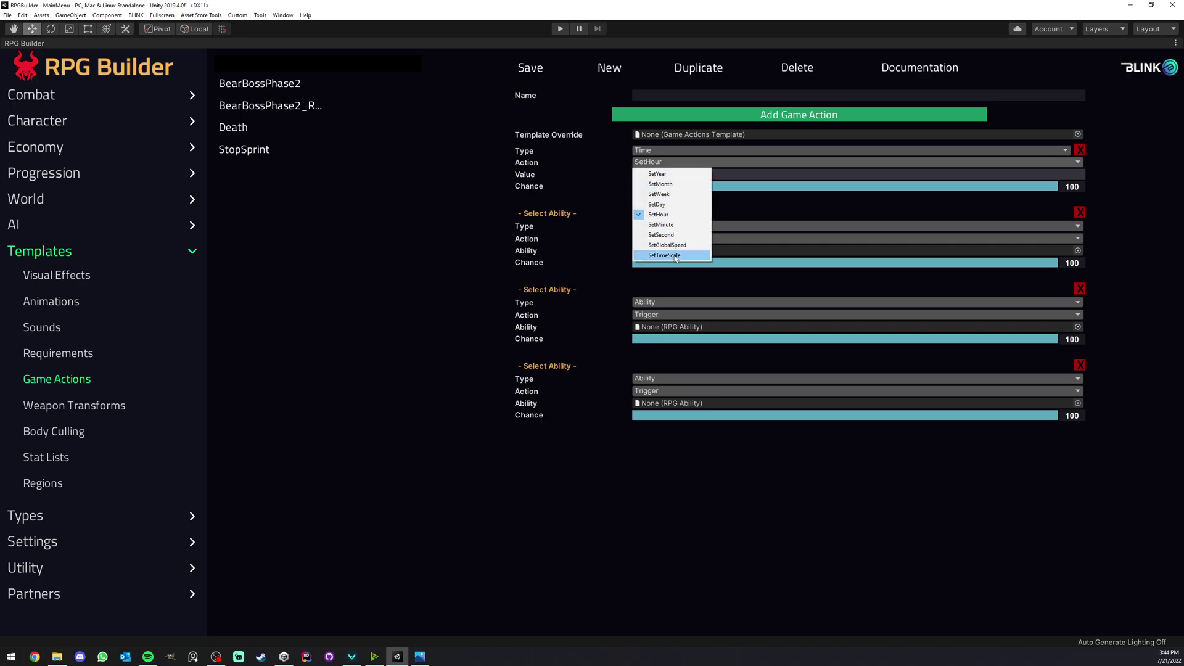
left_click(675, 255)
left_click(672, 162)
left_click(674, 256)
left_click(688, 163)
left_click(656, 159)
left_click(657, 154)
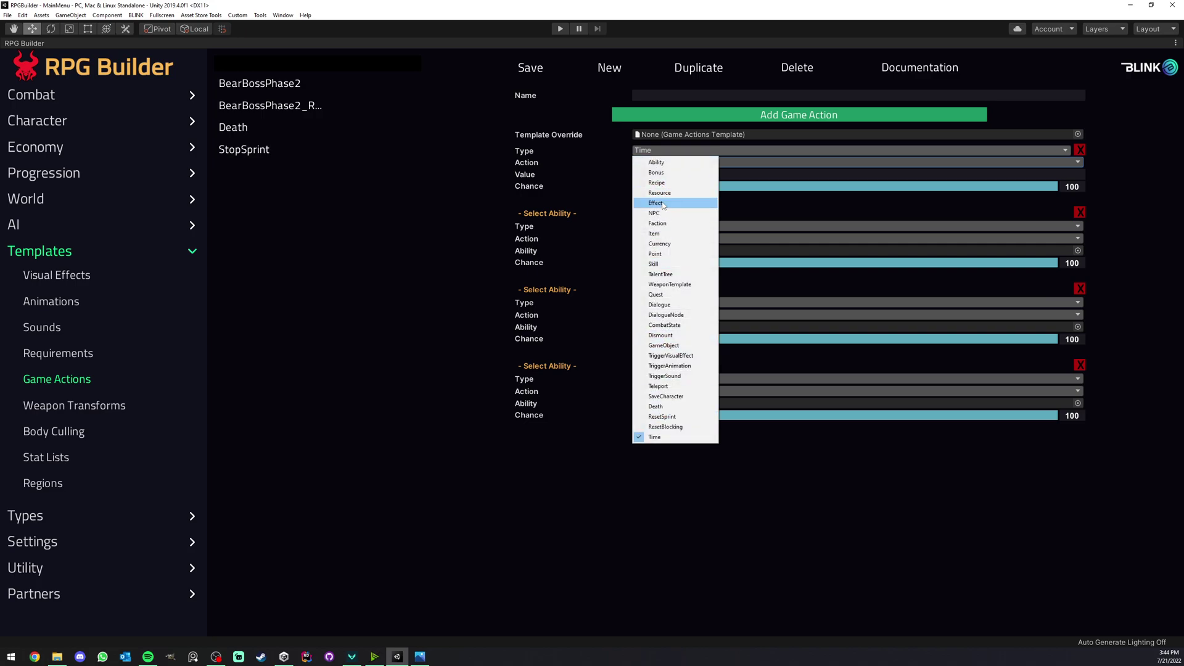
left_click(539, 236)
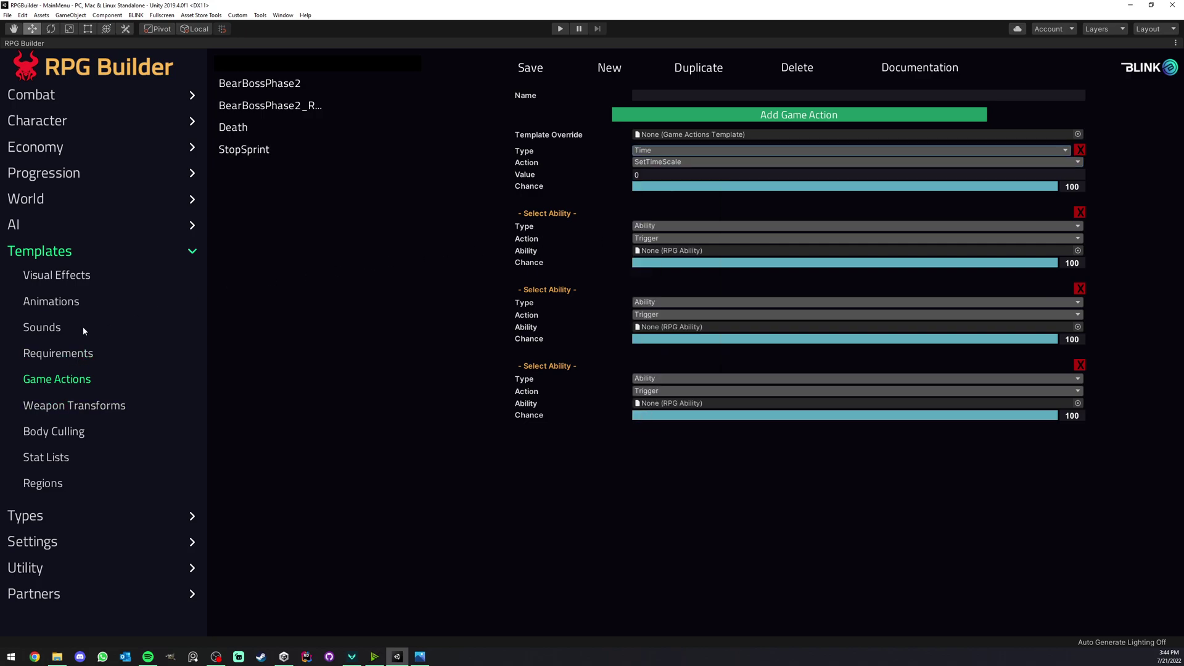
Step: Try setting the Activate On option of the Phase1 phase action to Exit
left_click(24, 226)
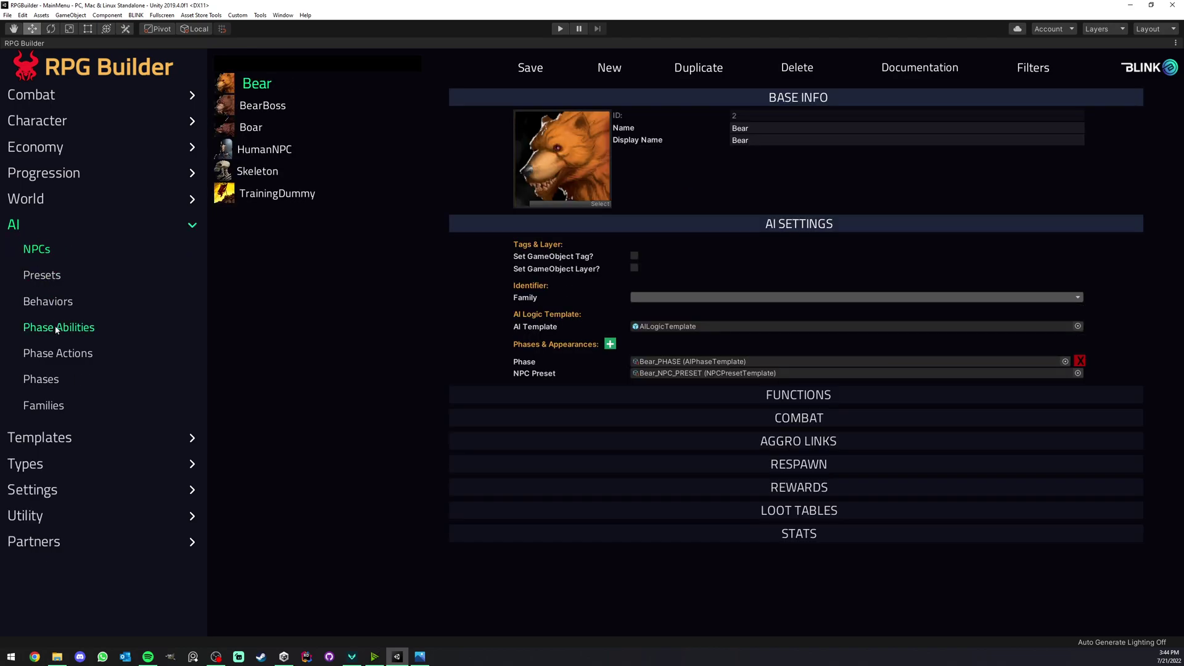
left_click(55, 352)
left_click(668, 134)
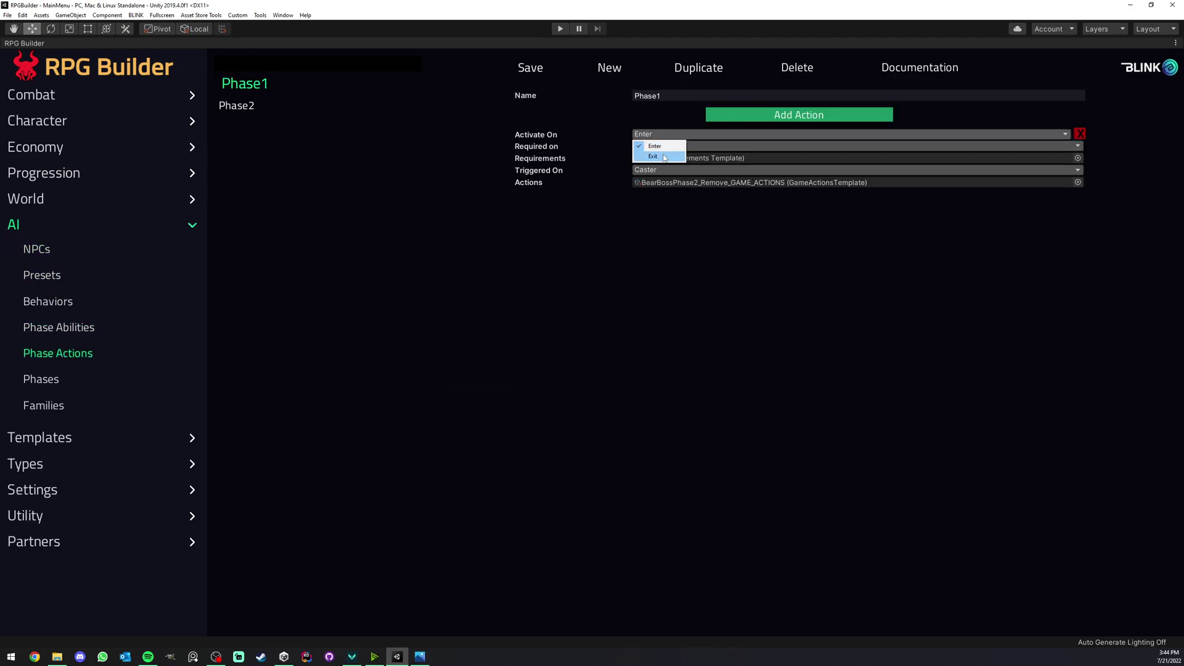
left_click(653, 157)
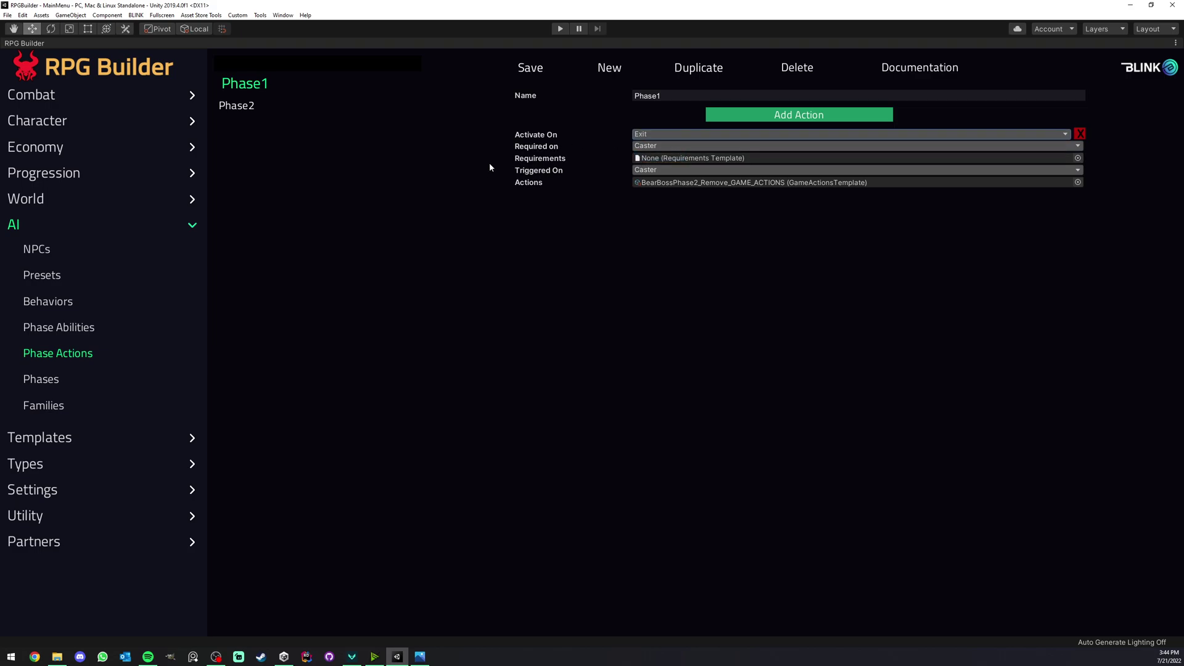
Step: Review the Bear phase, the Phase1 actions, and the Bear's phase abilities, behavior and preset templates
left_click(40, 379)
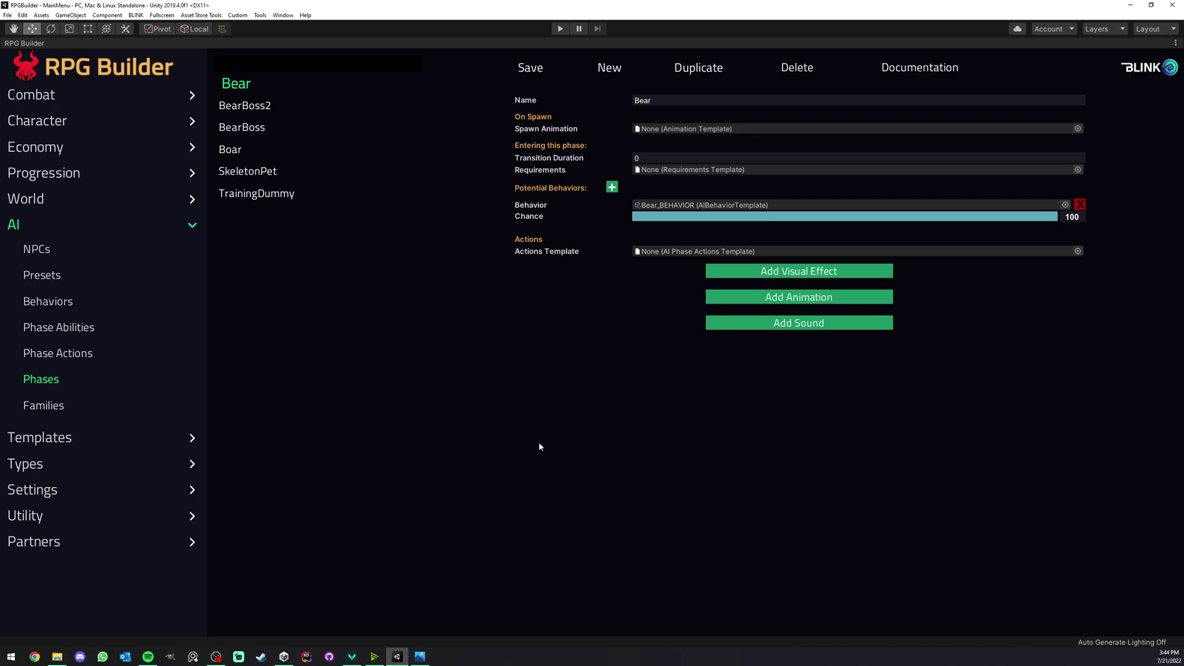
left_click(72, 355)
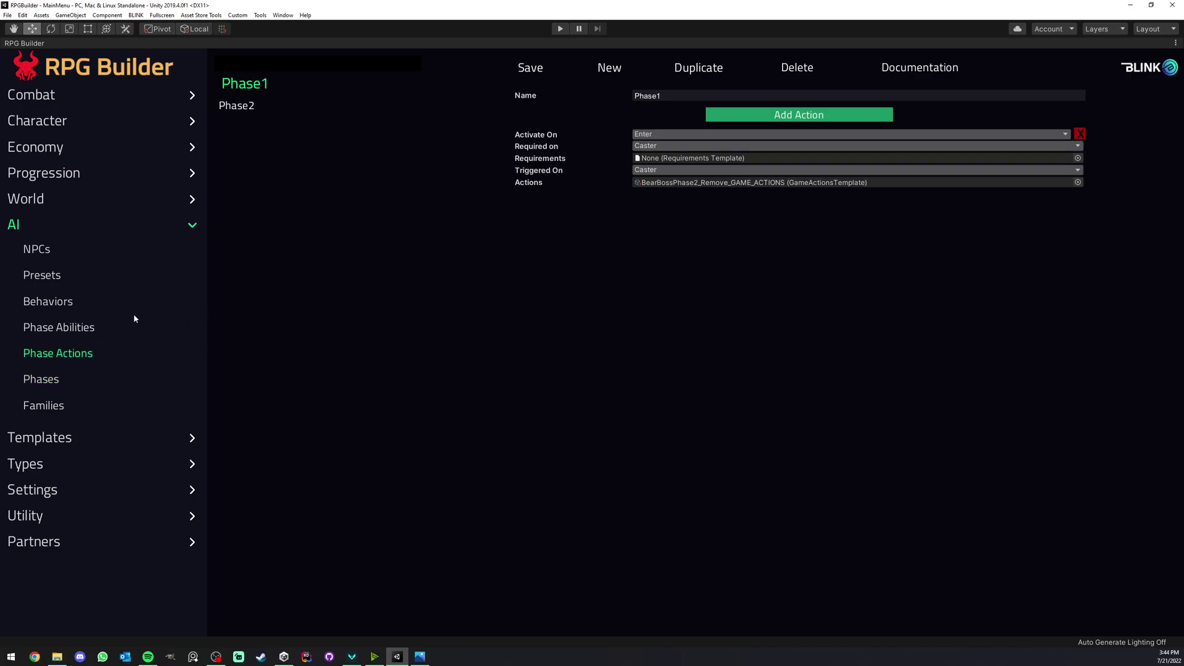
left_click(68, 328)
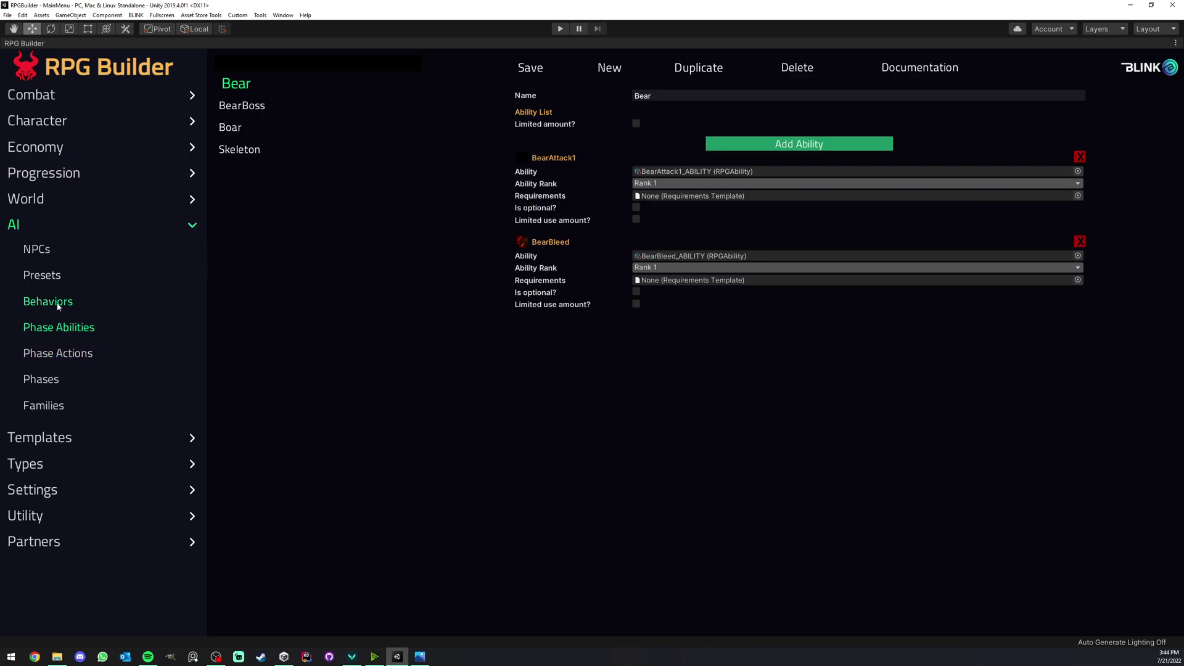
left_click(59, 302)
scroll(547, 417, "down", 1)
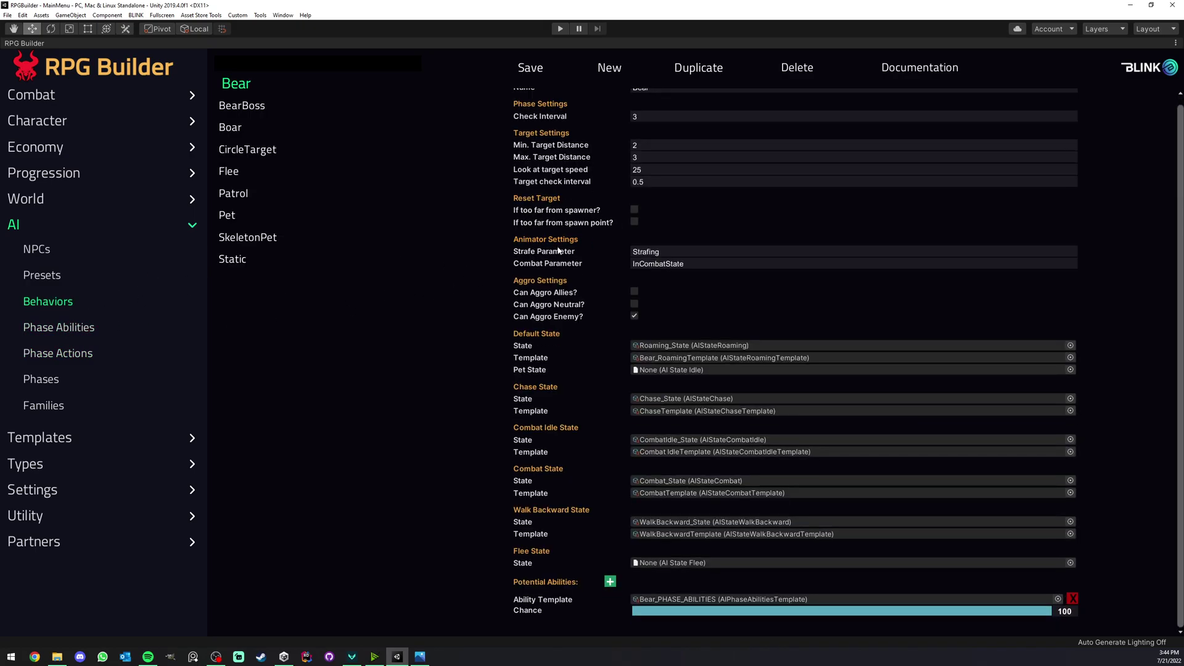
left_click(42, 275)
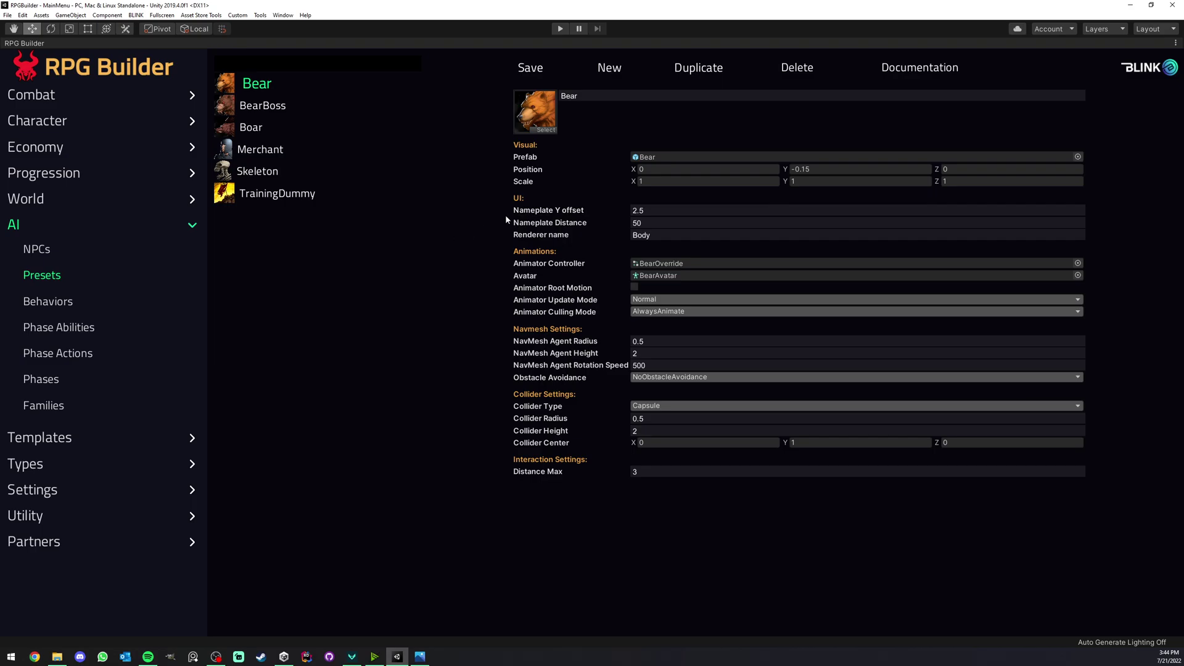
Step: Examine the Bear NPC's stats, loot tables and rewards settings
left_click(37, 249)
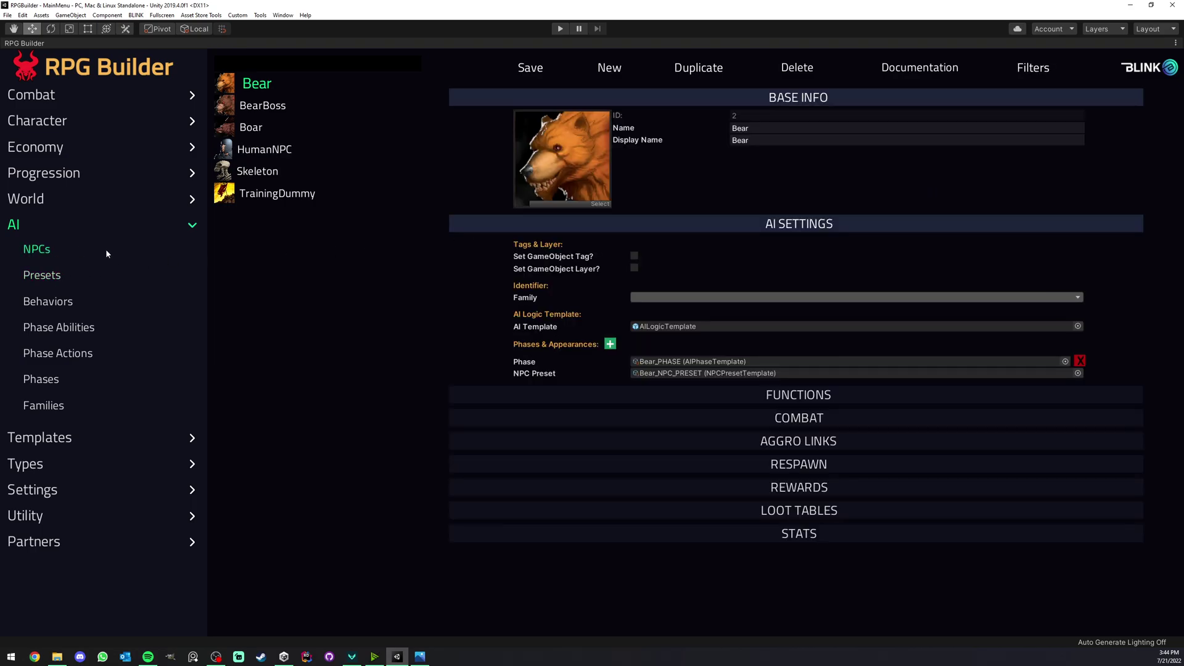
left_click(628, 396)
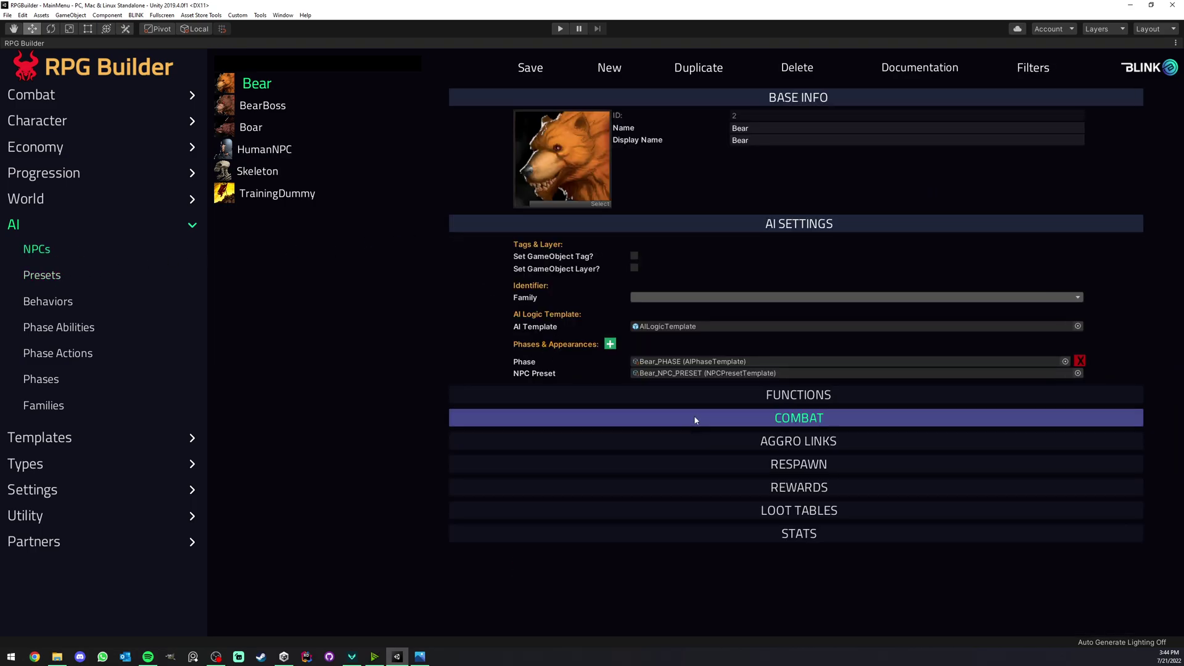
left_click(724, 532)
scroll(723, 525, "down", 5)
left_click(706, 372)
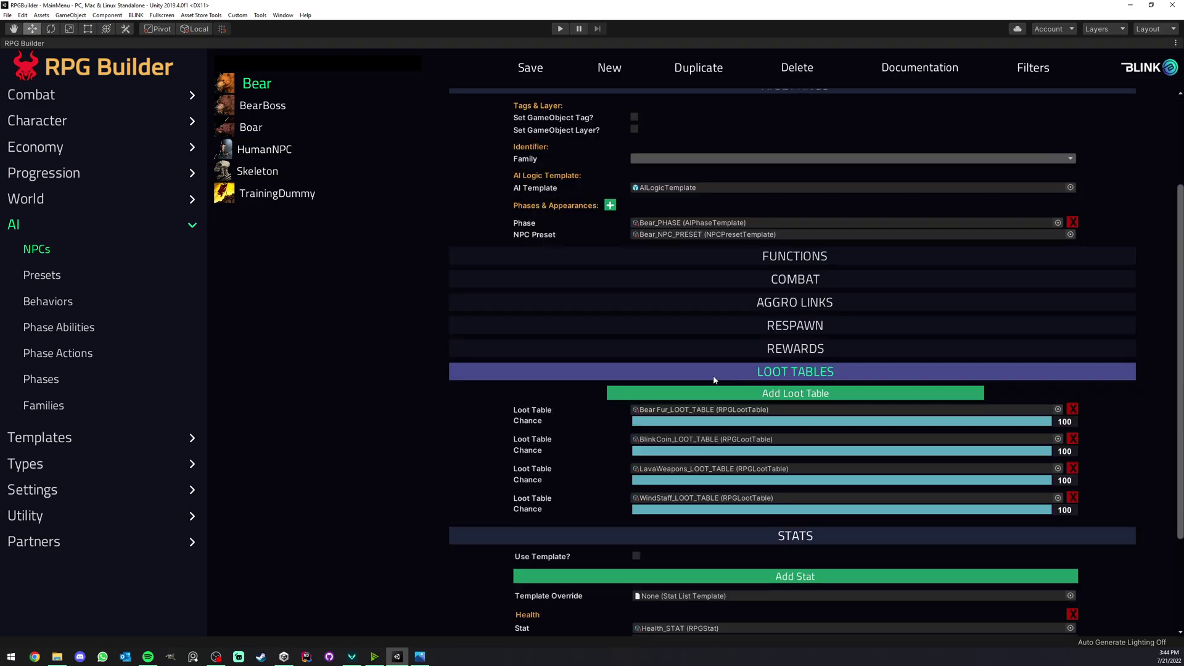
left_click(703, 349)
scroll(678, 327, "up", 3)
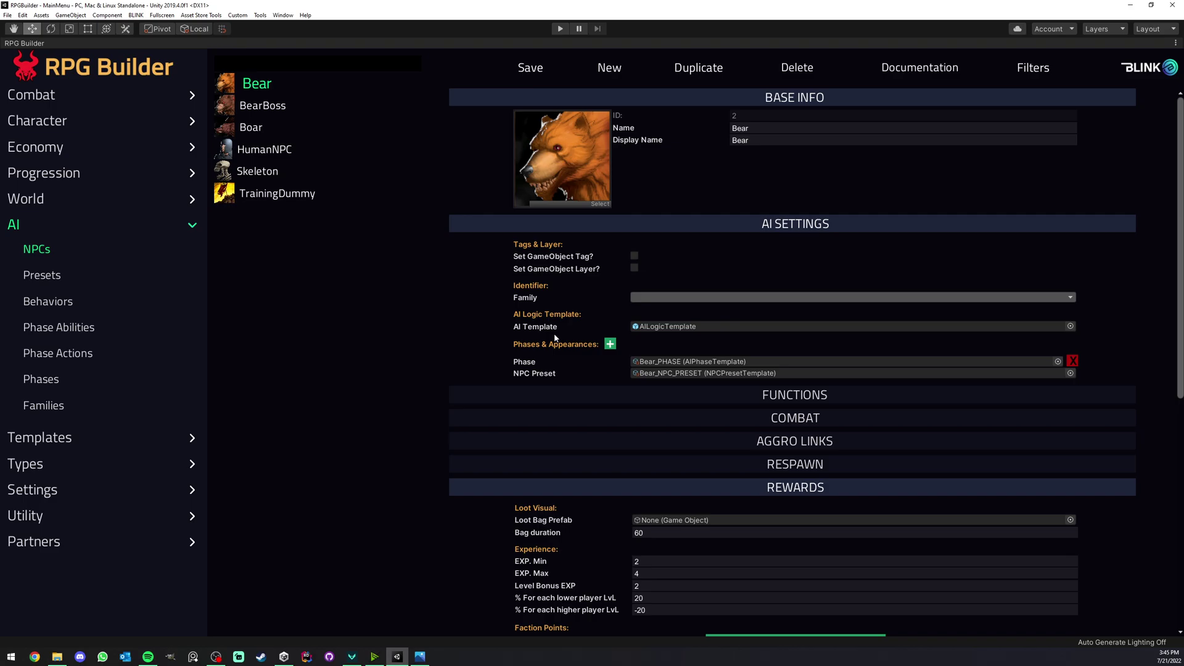
Step: Go through the preset, behavior, phase abilities, phase actions and phase templates once more, ending on the Bear phase
left_click(42, 275)
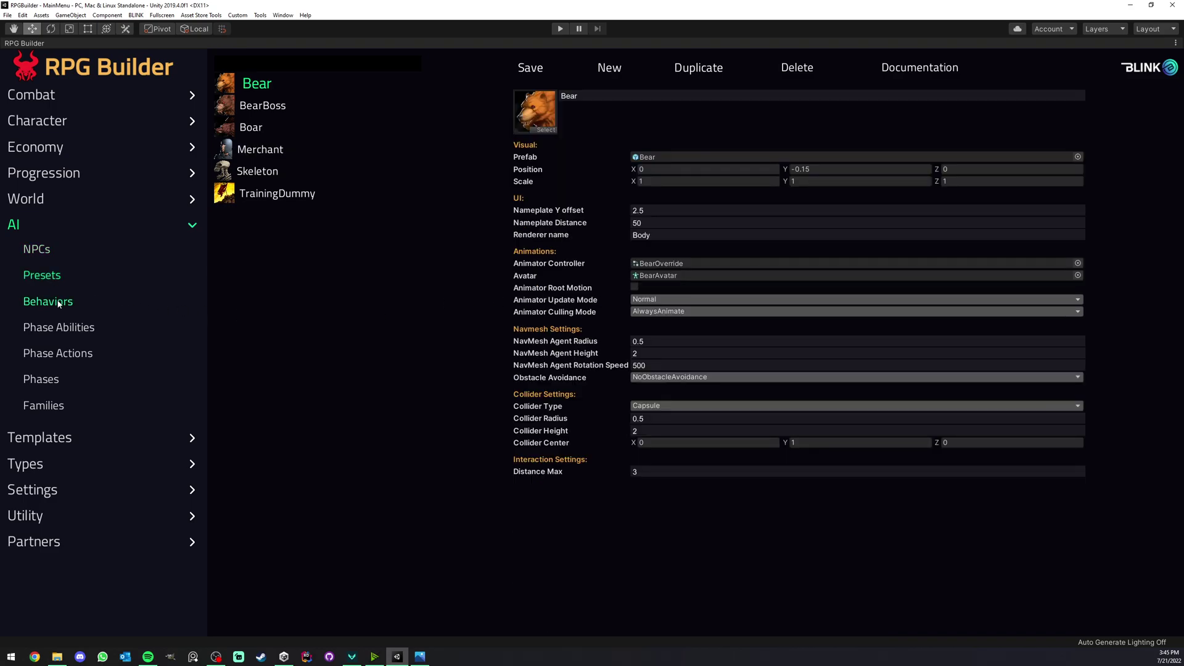
left_click(48, 300)
left_click(58, 327)
left_click(56, 352)
left_click(51, 378)
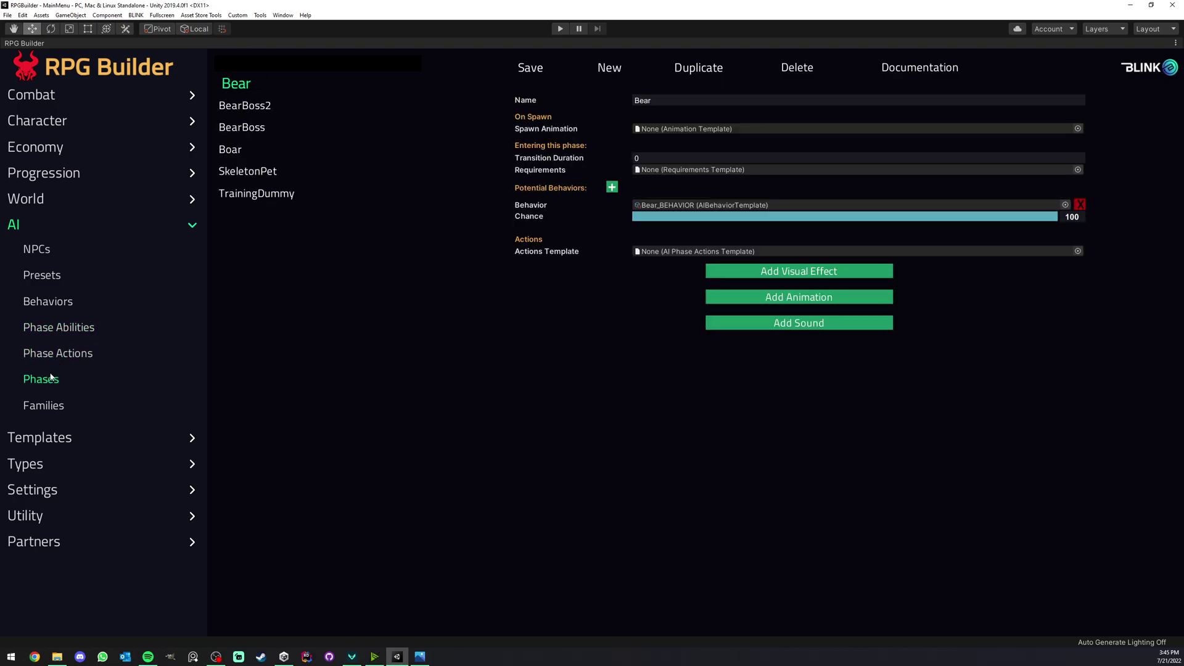